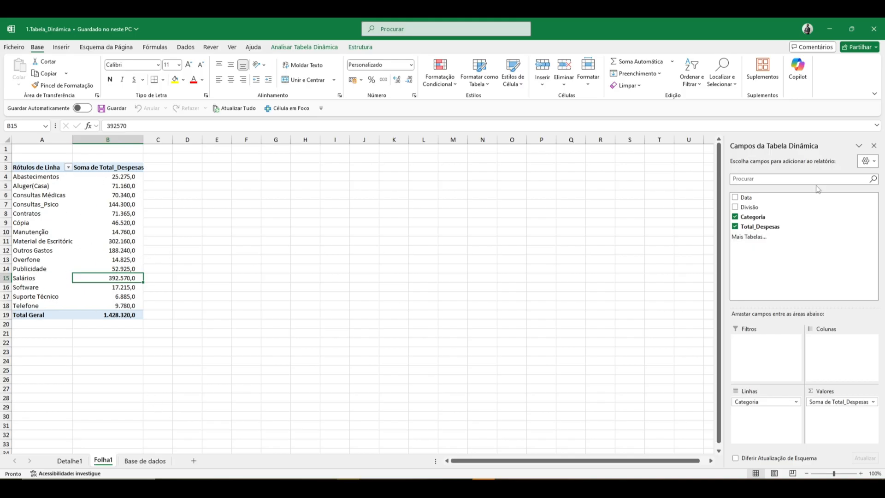
Delete the Folha1 worksheet containing the existing pivot table.
click(147, 461)
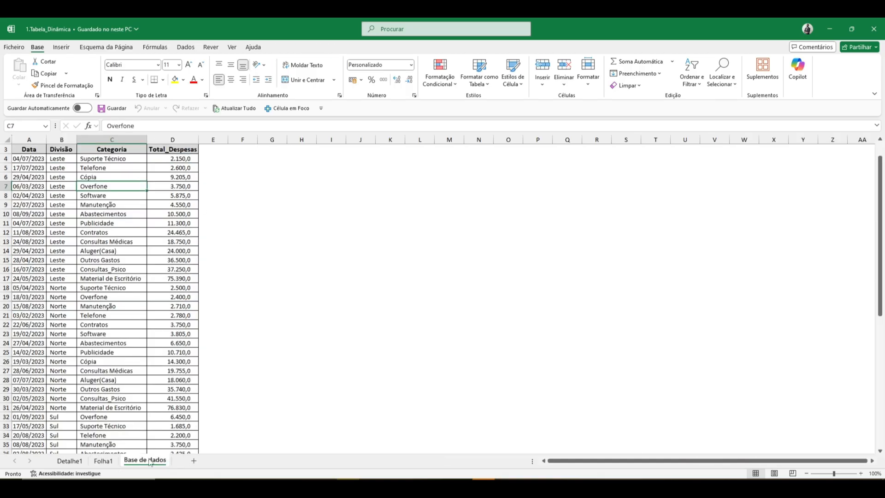
click(105, 461)
right_click(107, 462)
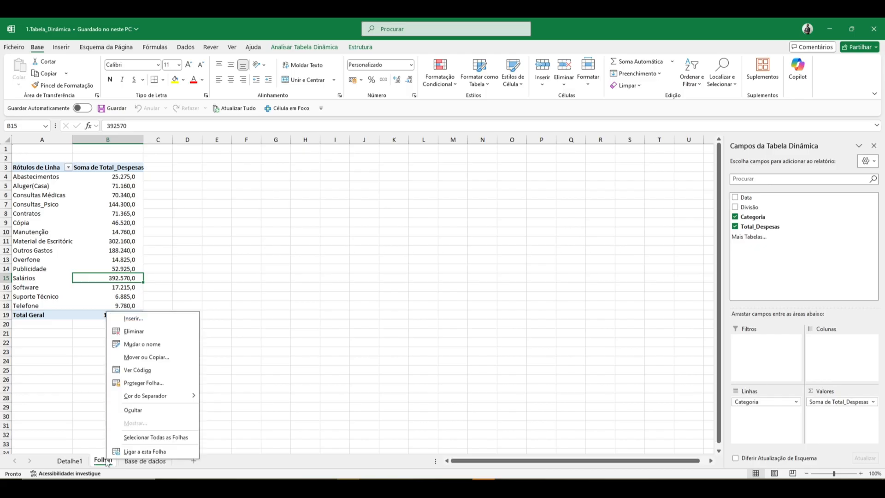
click(152, 332)
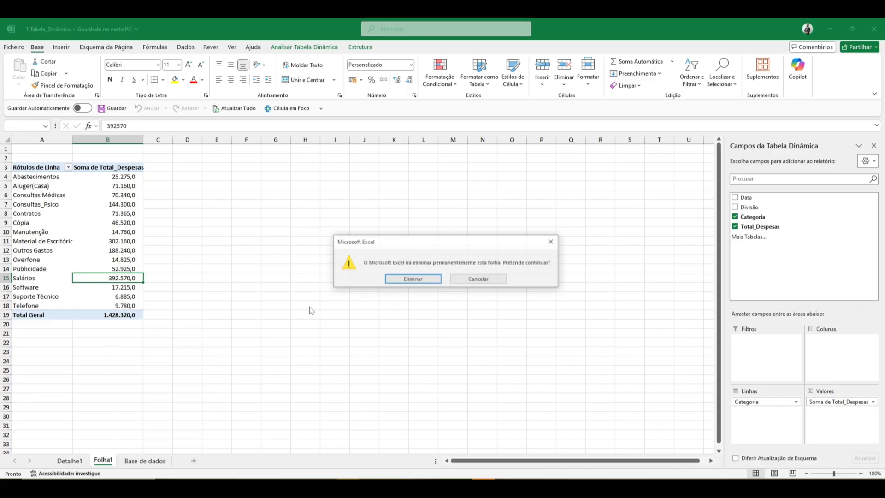
click(411, 278)
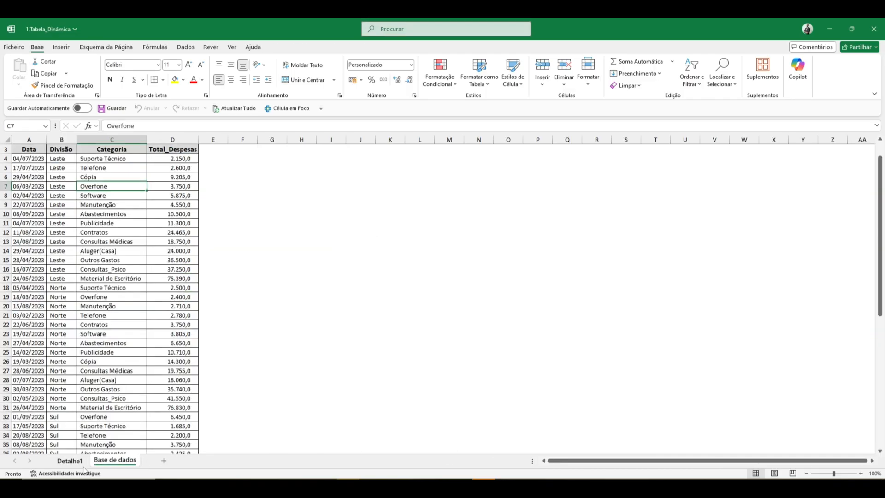
Delete the Detalhe1 worksheet so only Base de dados is left in the workbook.
click(69, 460)
right_click(81, 463)
click(129, 339)
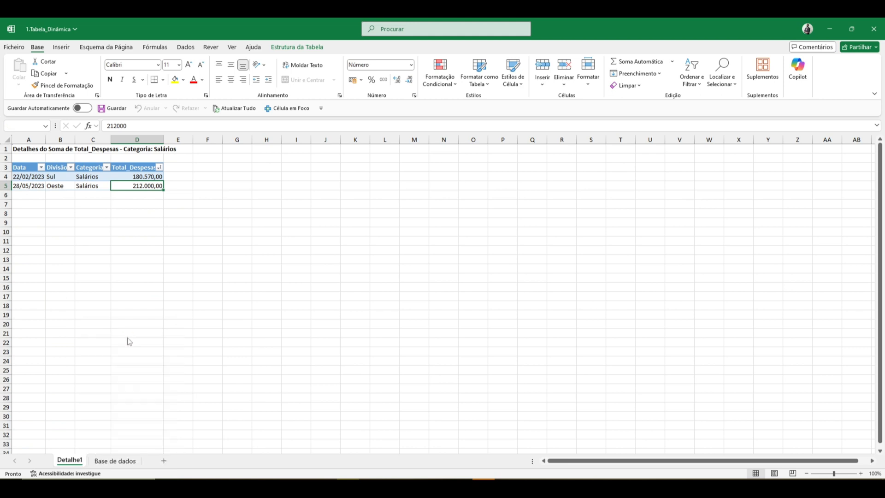
click(413, 279)
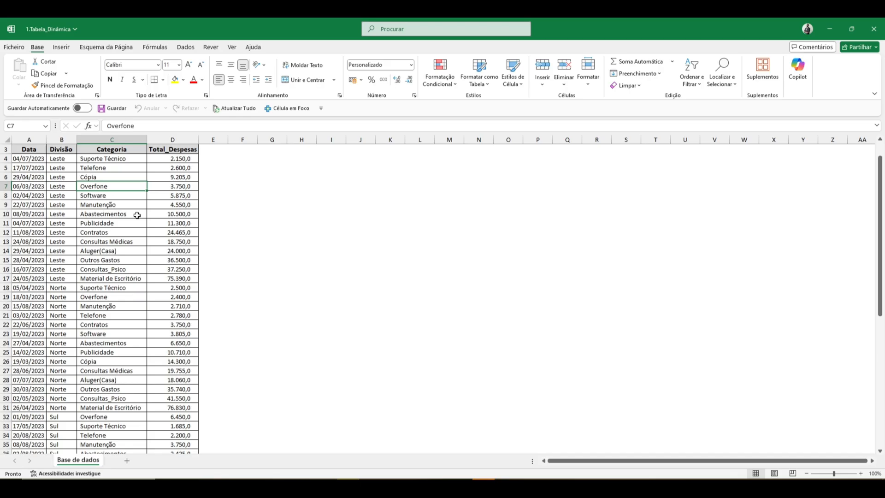
Enter "Resumo de informações" in cell I4 and "Resumo de dados" in cell I5.
click(334, 158)
text(rESUMO d)
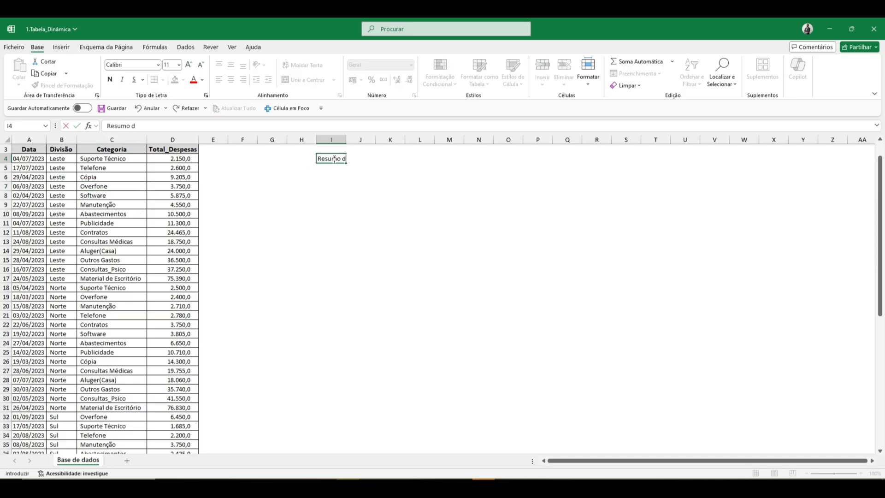
text(e informações)
key(Return)
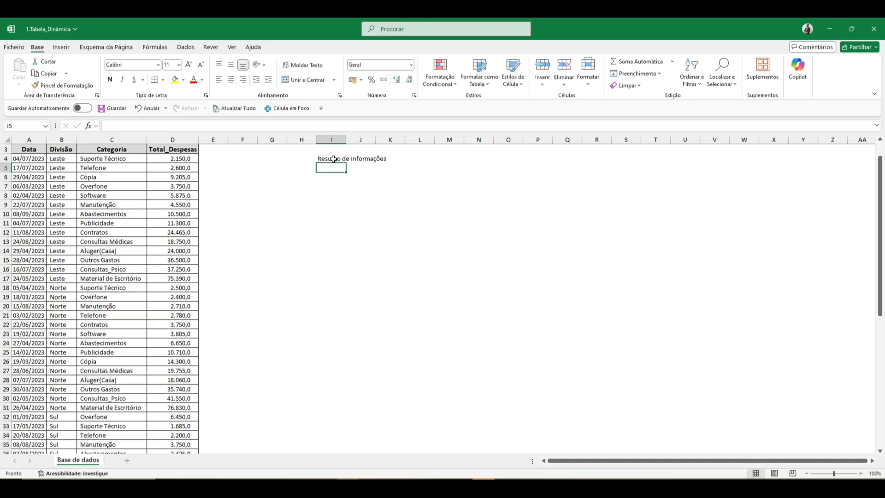
text(Res)
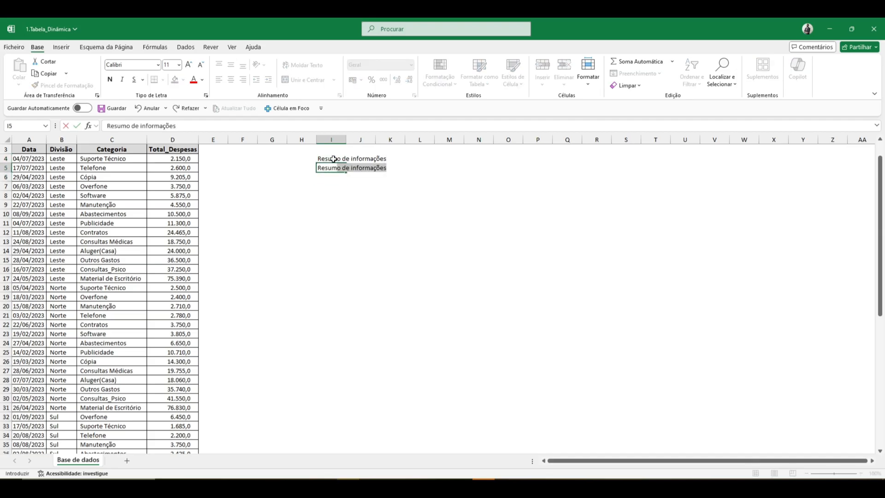
text(umo de dado)
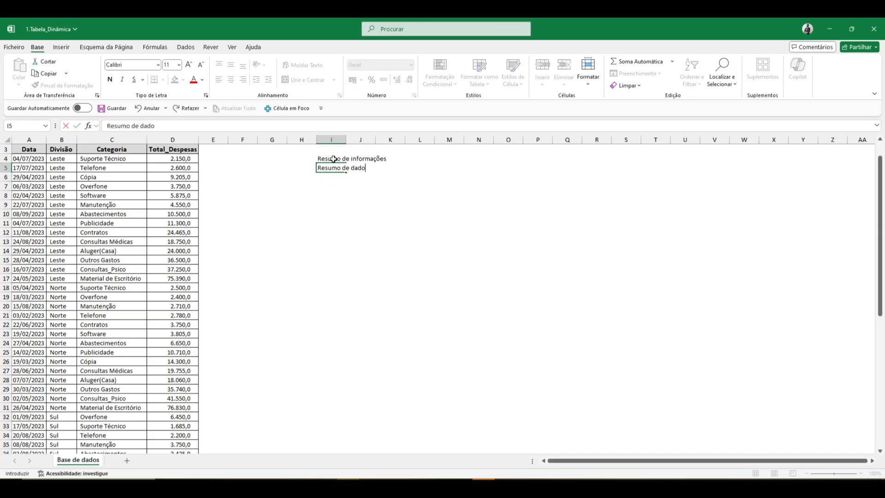
text(s)
key(Return)
key(Up)
key(ctrl+Left)
key(ctrl+Left)
key(Right)
key(Up)
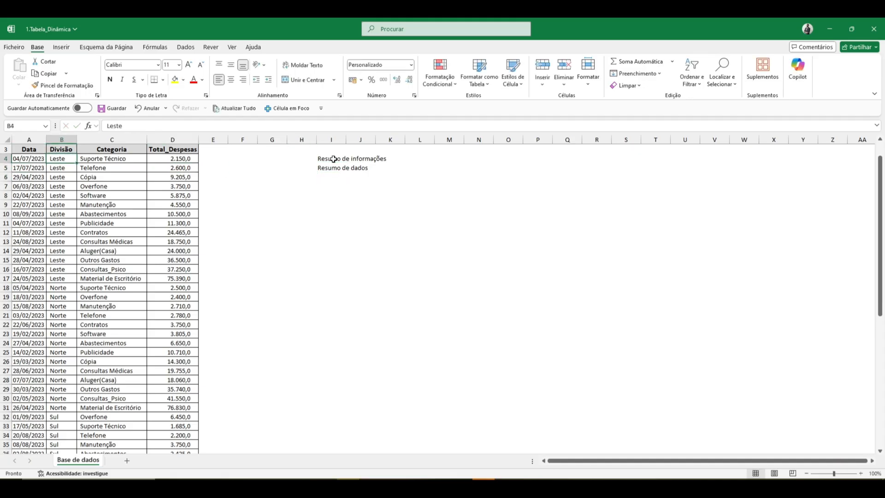
key(Left)
key(Up)
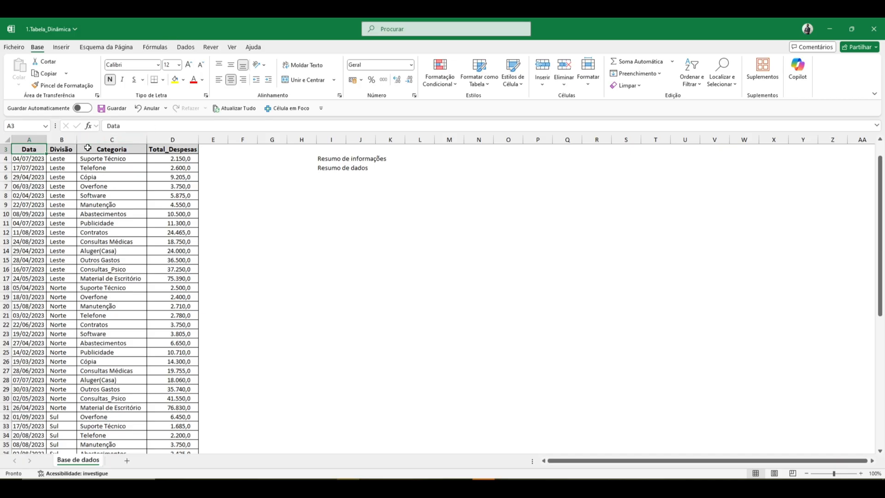
Copy the Categoria and Total_Despesas cells C3:D6 to a blank area starting at cell O8.
drag(92, 152, 165, 179)
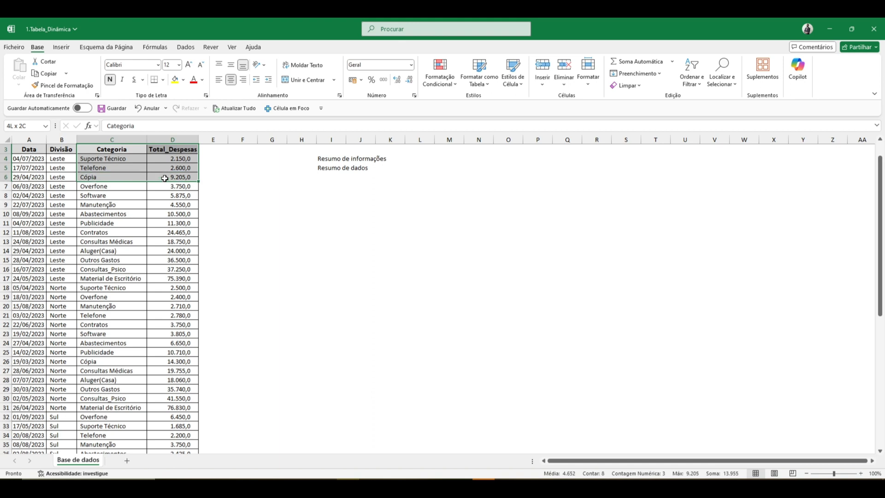
drag(165, 178, 164, 178)
key(ctrl+c)
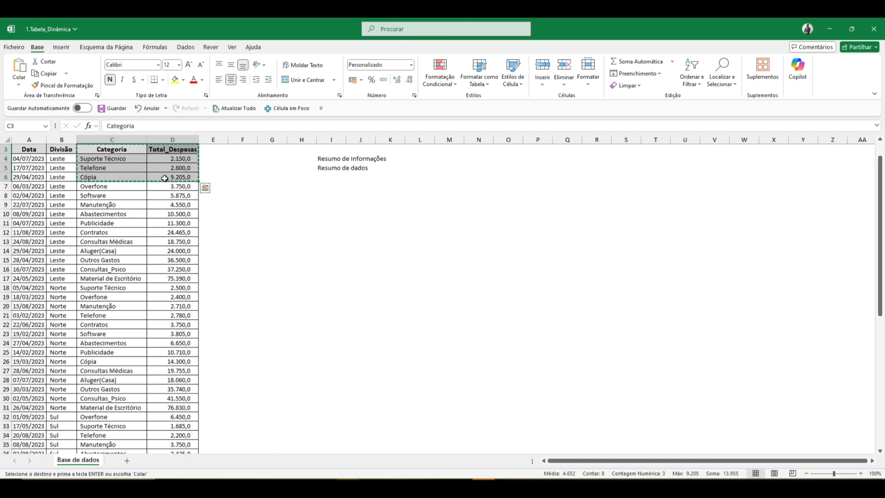
click(516, 194)
key(ctrl+v)
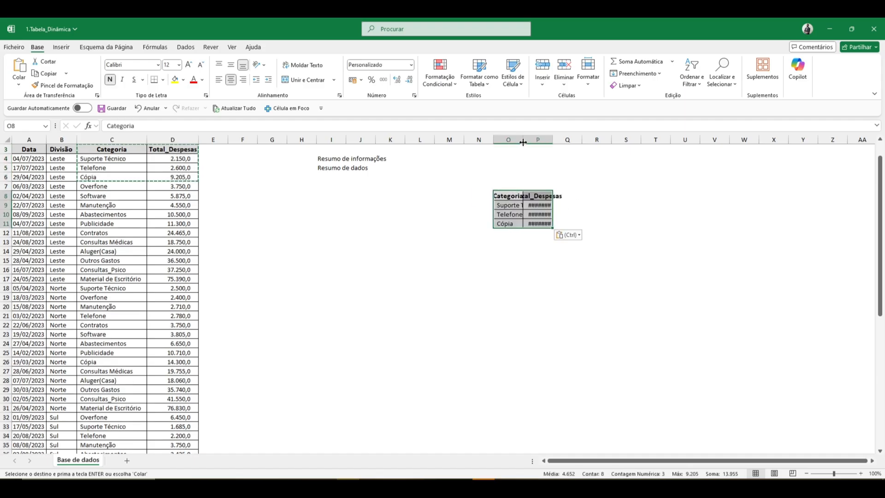
Fit the widths of columns O and P to the pasted content.
drag(524, 139, 535, 140)
double_click(565, 140)
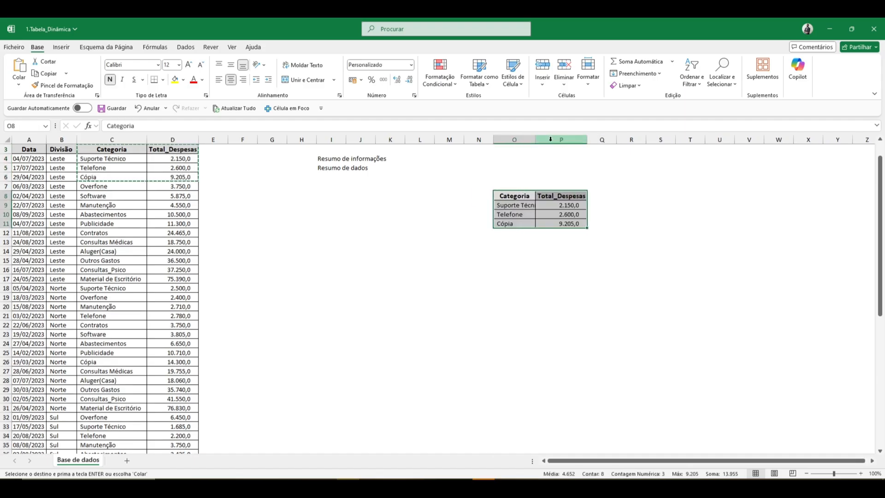
double_click(535, 140)
click(600, 250)
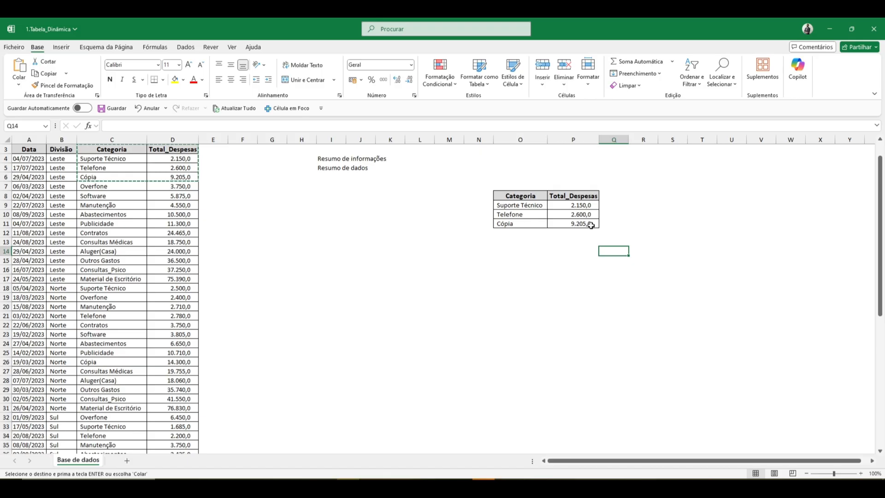
click(590, 224)
drag(519, 195, 573, 224)
click(531, 205)
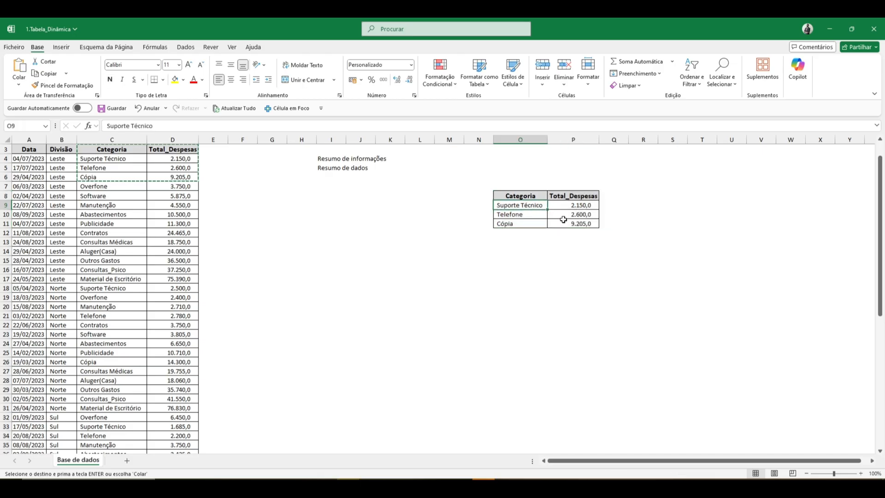
click(573, 222)
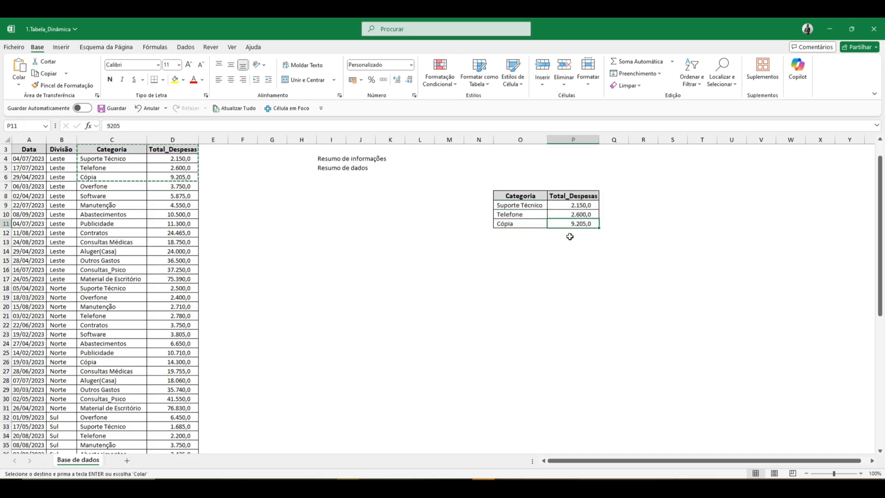
Clear the copied table, including its borders, from cells O8:P11.
key(Escape)
click(507, 189)
key(ctrl+c)
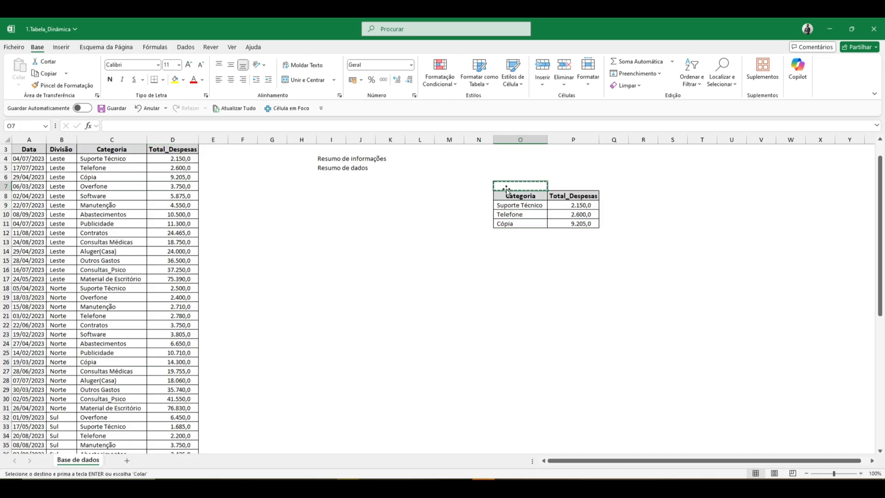
key(shift+Down)
key(shift+Down)
key(shift+Down)
key(shift+Down)
key(shift+Right)
key(Delete)
key(Left)
key(Left)
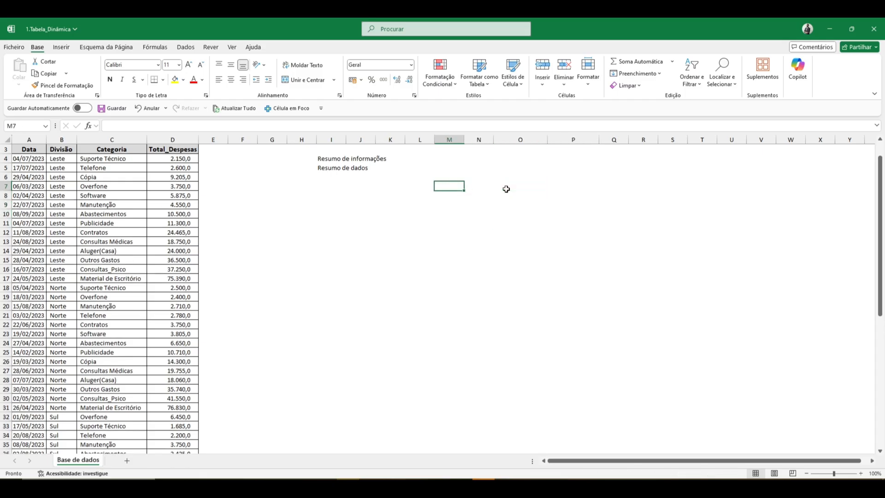
Examine the expense table and the entries down its Divisão column.
key(ctrl+Home)
key(Right)
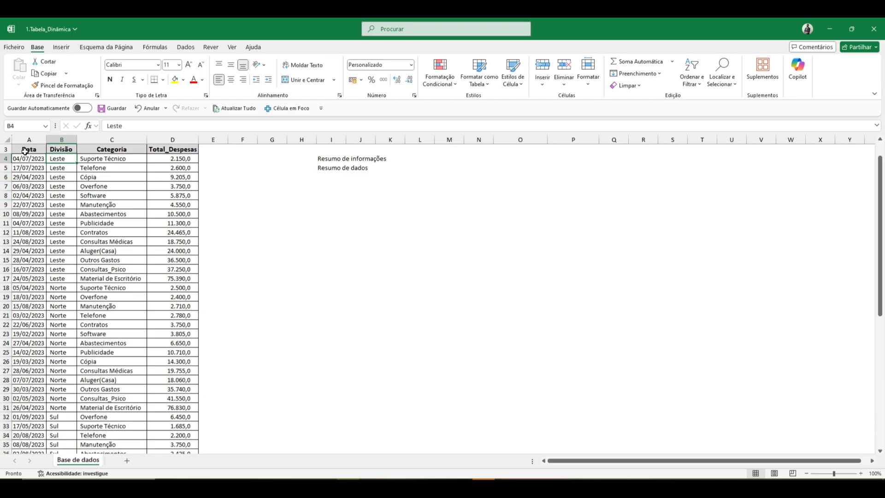
drag(26, 150, 178, 253)
click(175, 251)
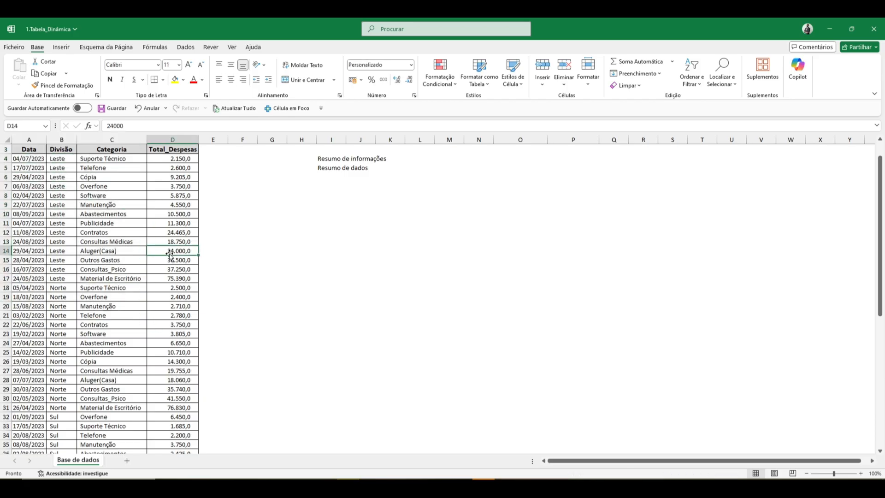
click(59, 160)
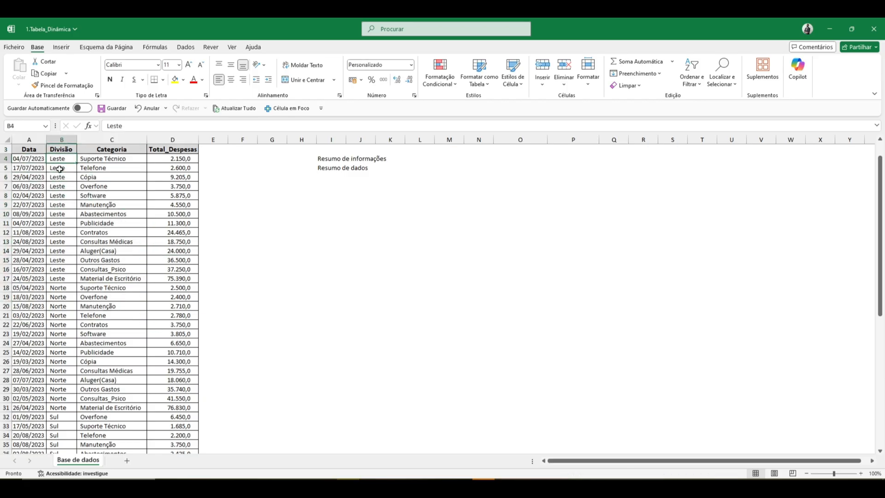
click(59, 184)
click(59, 218)
click(66, 280)
click(69, 323)
click(60, 380)
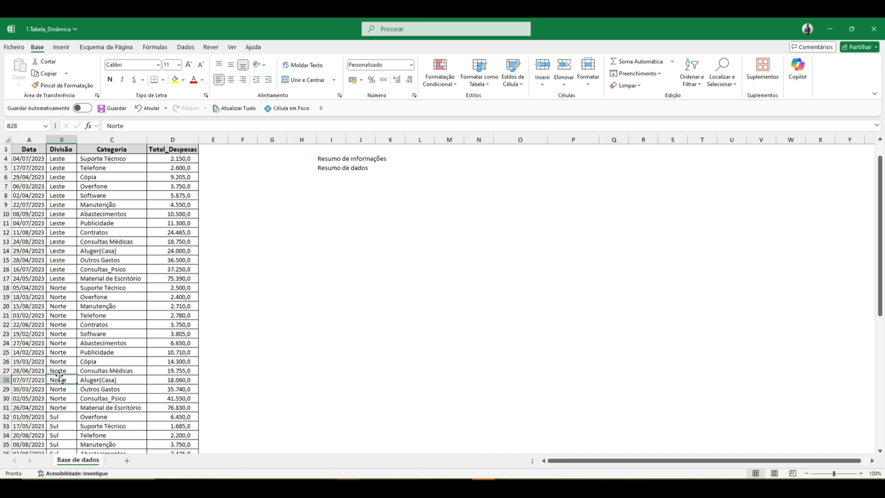
click(63, 425)
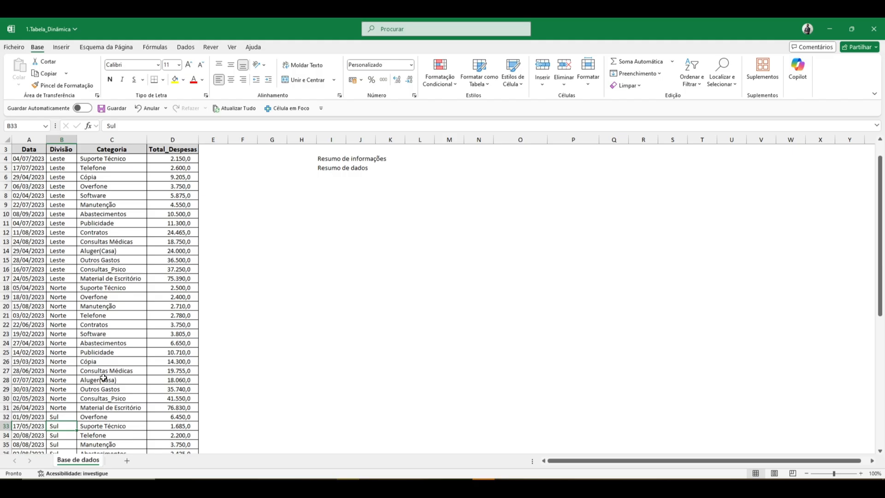
click(67, 176)
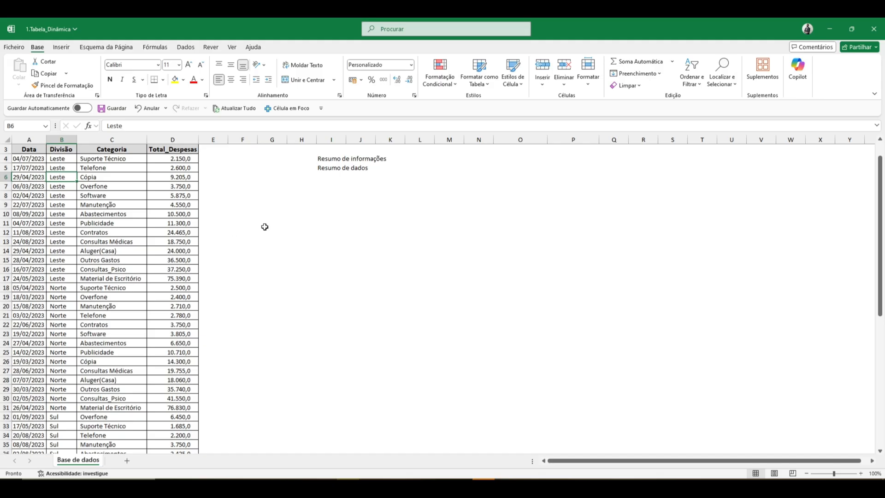
click(313, 215)
click(317, 216)
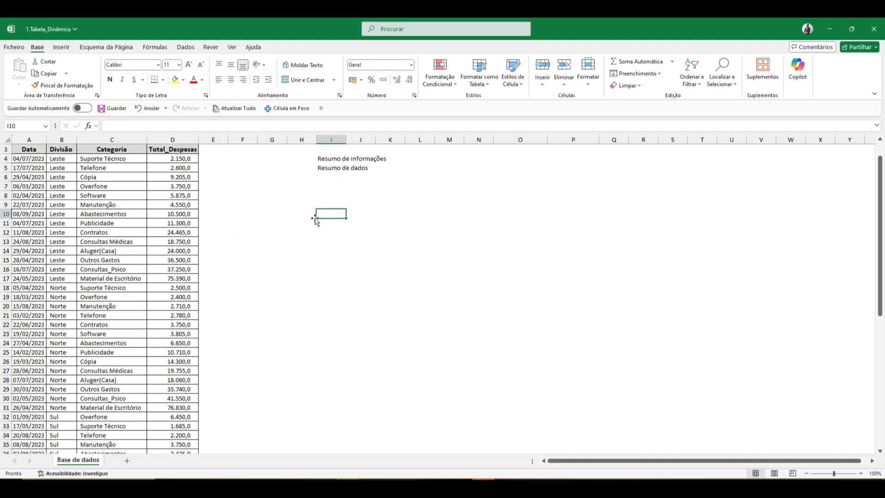
text(+som)
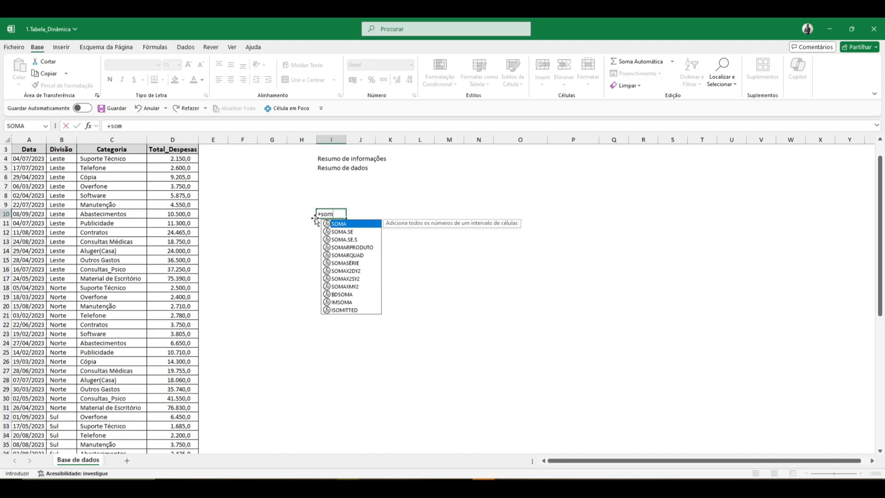
key(Escape)
key(Escape)
key(Left)
key(Left)
key(Left)
key(Left)
key(Left)
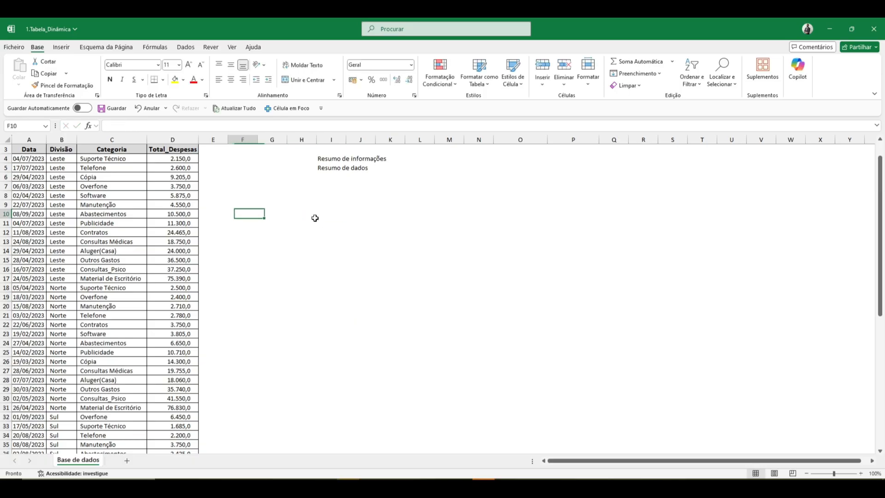
key(Up)
key(Left)
key(Left)
key(Left)
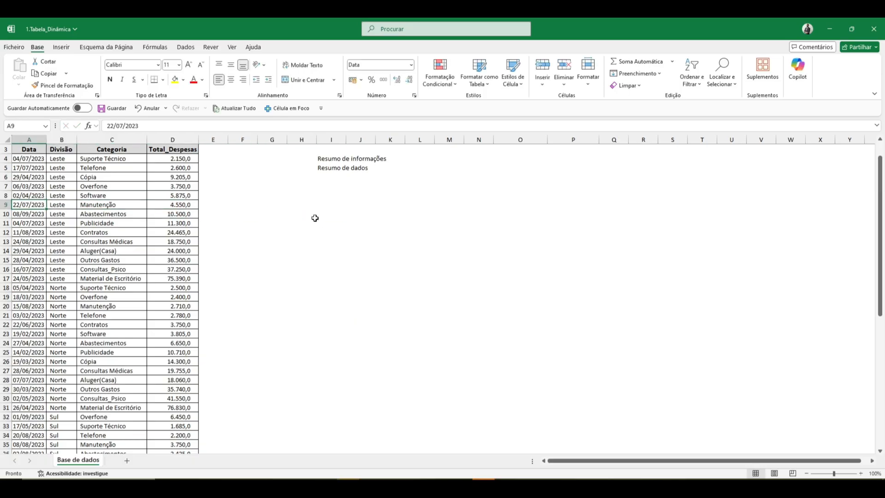
Start a pivot table from the full expense table, range A3:D61 on the Base de dados sheet.
click(37, 150)
key(ctrl+shift+Right)
key(ctrl+shift+Down)
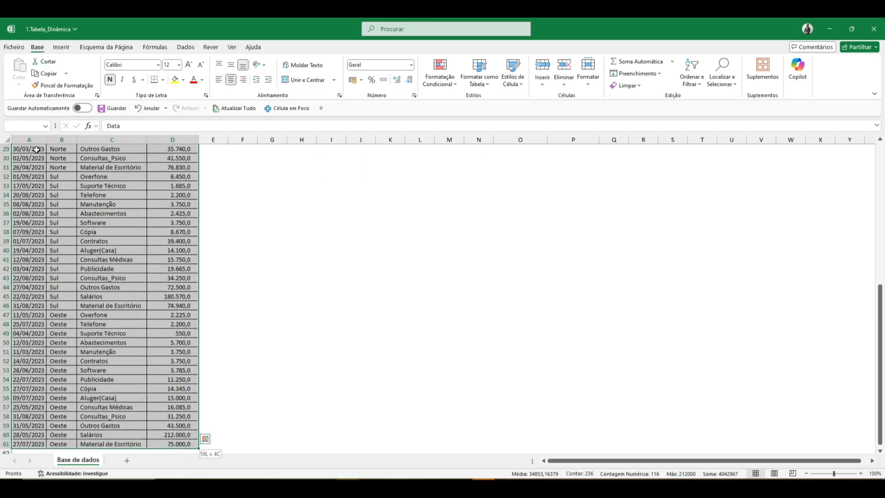
click(61, 48)
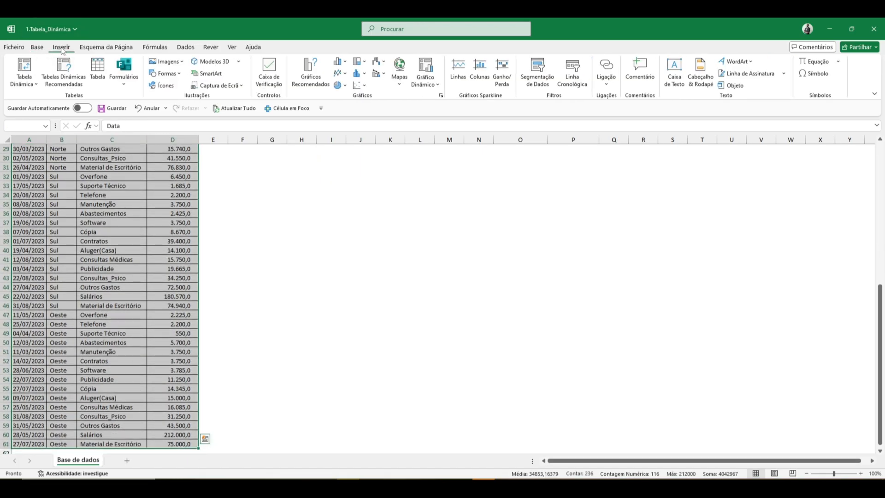
click(32, 87)
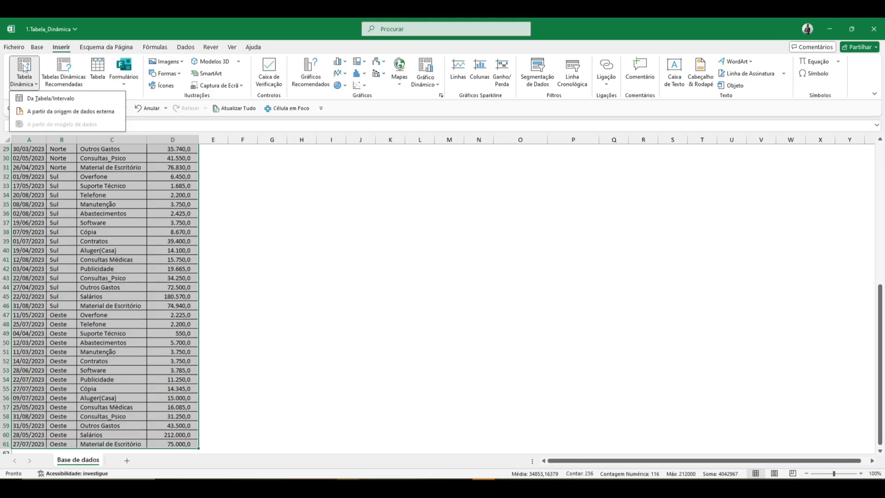
click(46, 99)
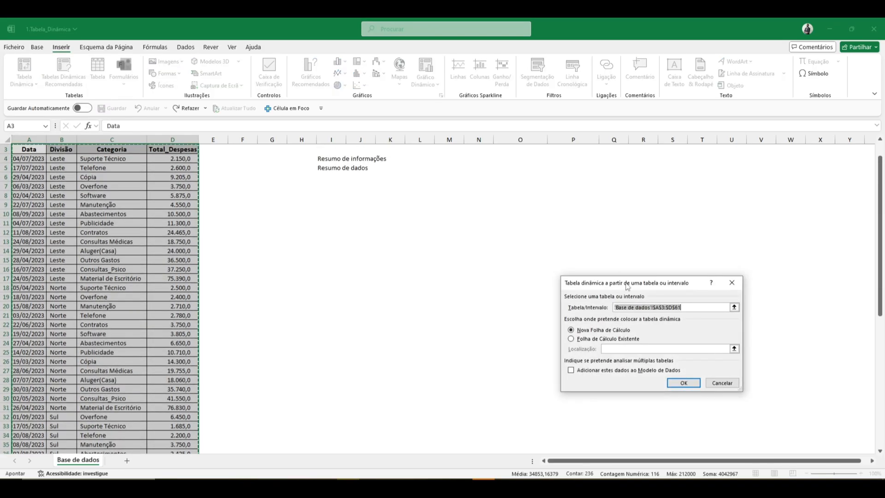
drag(628, 287, 490, 195)
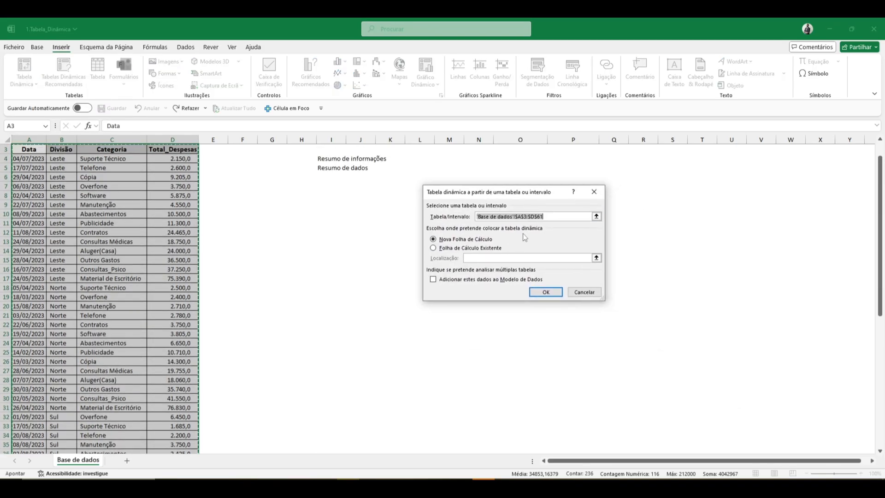
click(470, 249)
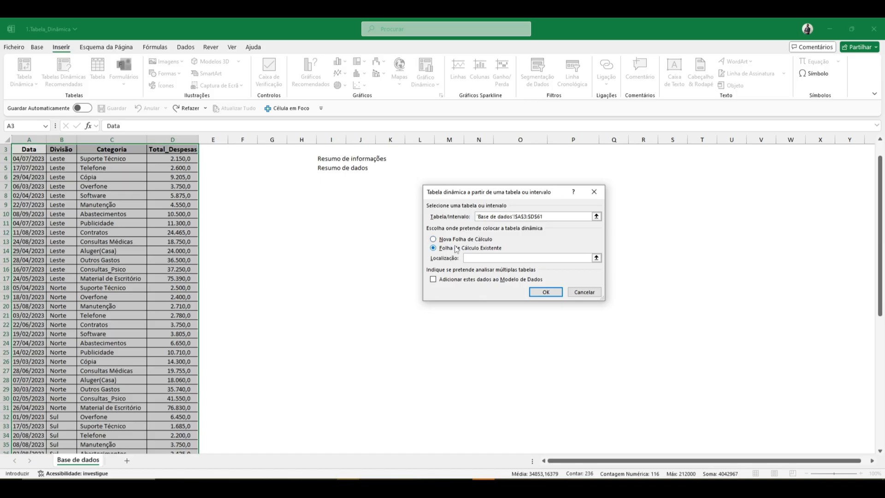
click(325, 203)
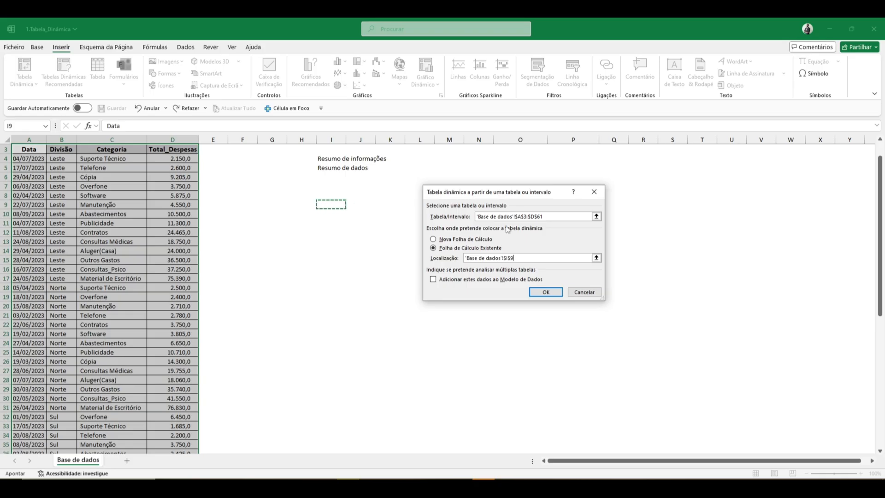
click(476, 241)
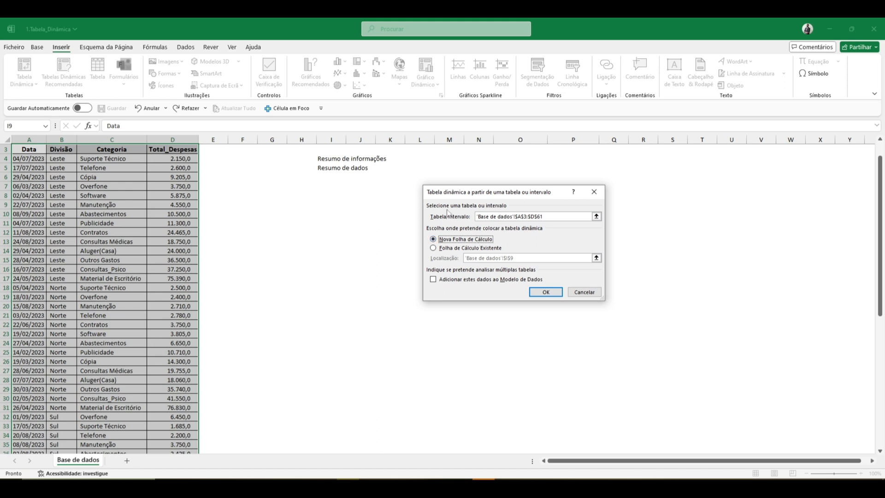
Create the pivot table on a new worksheet.
click(501, 216)
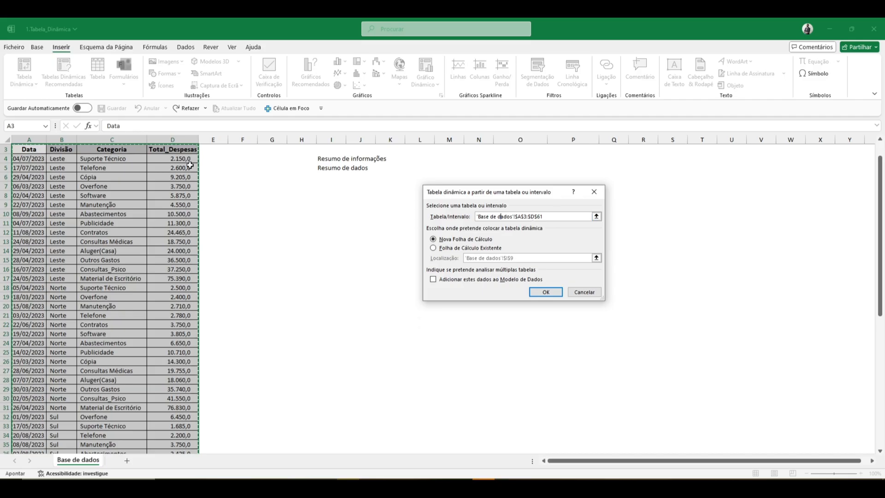
click(466, 241)
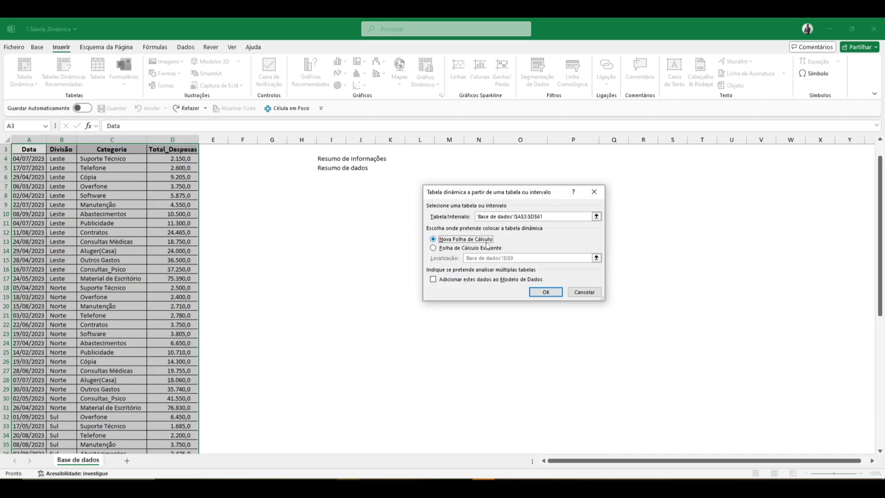
click(543, 292)
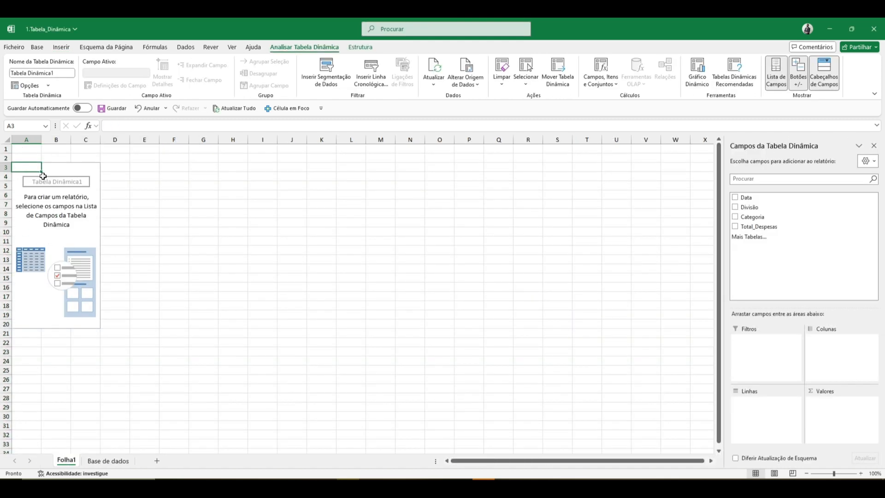
Compare the empty pivot table area and its field list with the column headers on the Base de dados sheet.
drag(28, 167, 82, 322)
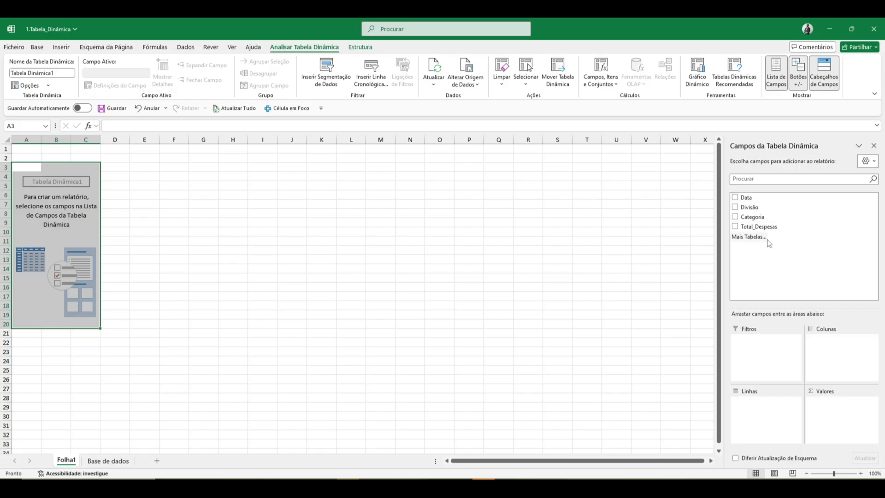
click(119, 462)
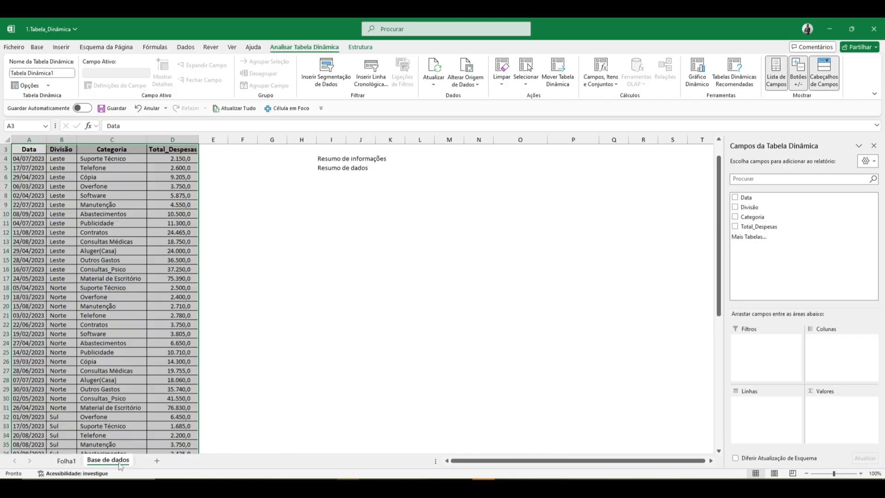
click(82, 165)
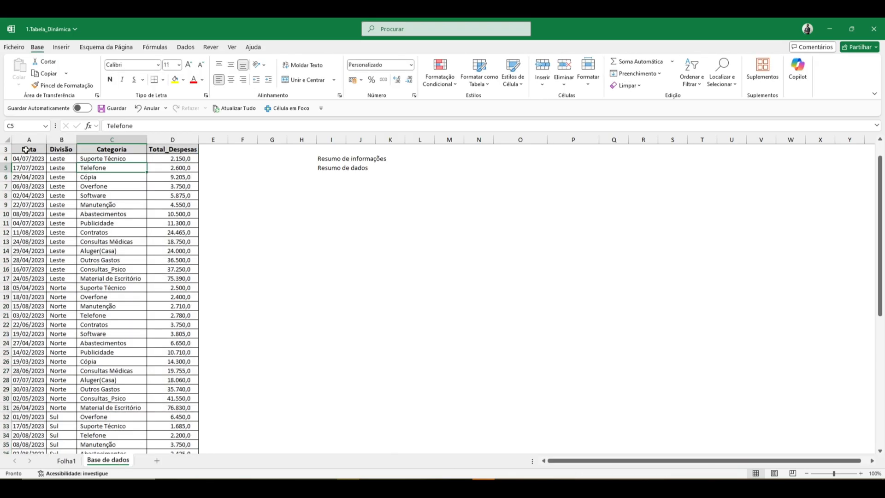
drag(25, 149, 192, 149)
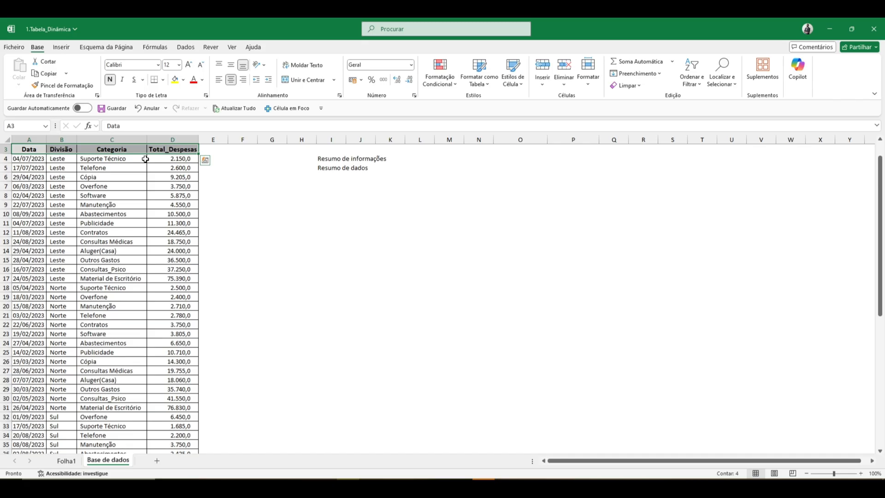
click(123, 151)
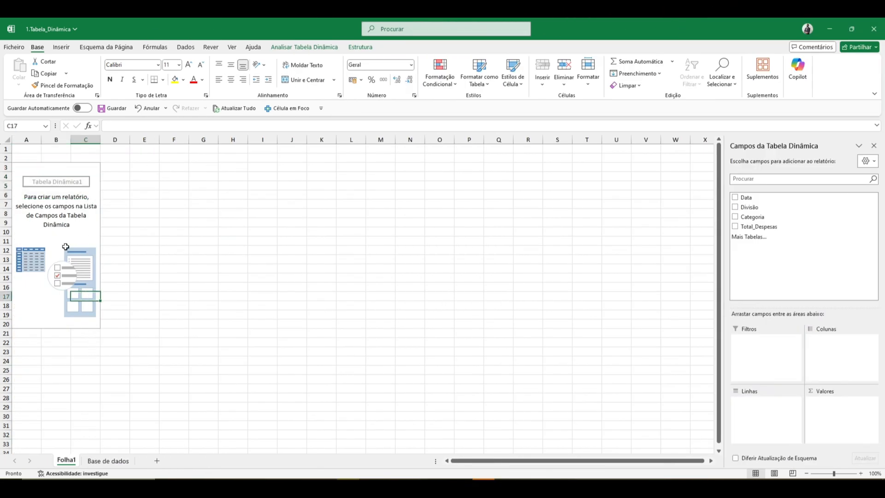
mouse_move(25, 164)
mouse_down()
mouse_move(83, 233)
mouse_move(85, 322)
mouse_up()
click(59, 212)
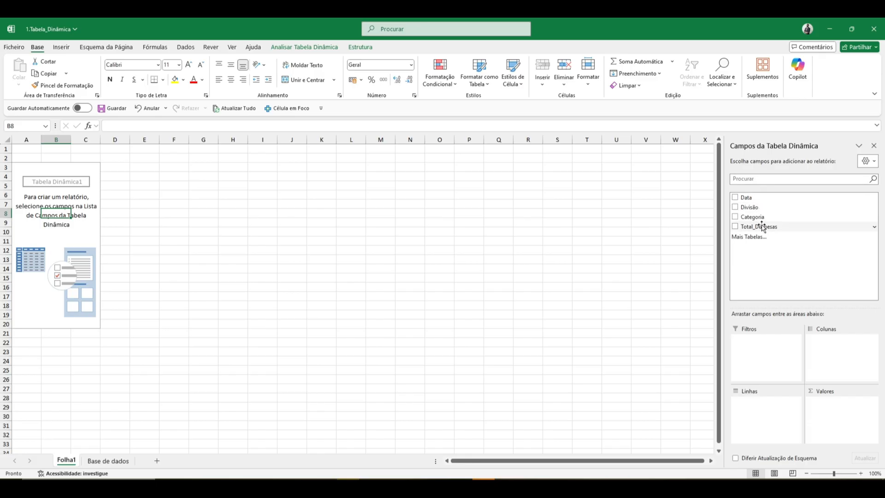
click(99, 461)
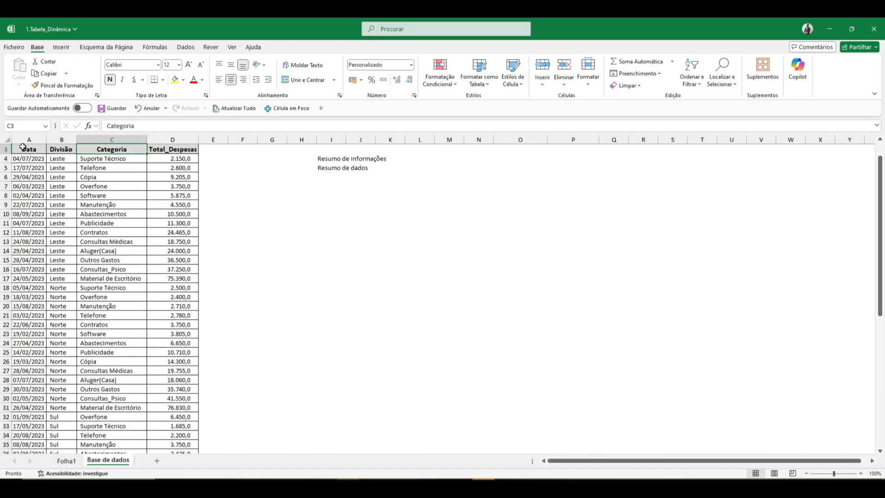
drag(24, 148, 173, 147)
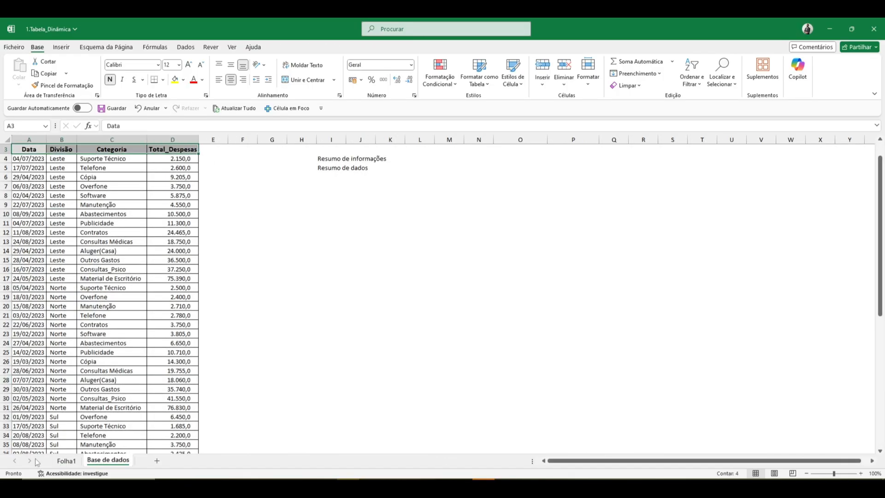
On Folha1, build the pivot table with Divisão as rows and the sum of Total_Despesas as values.
click(73, 465)
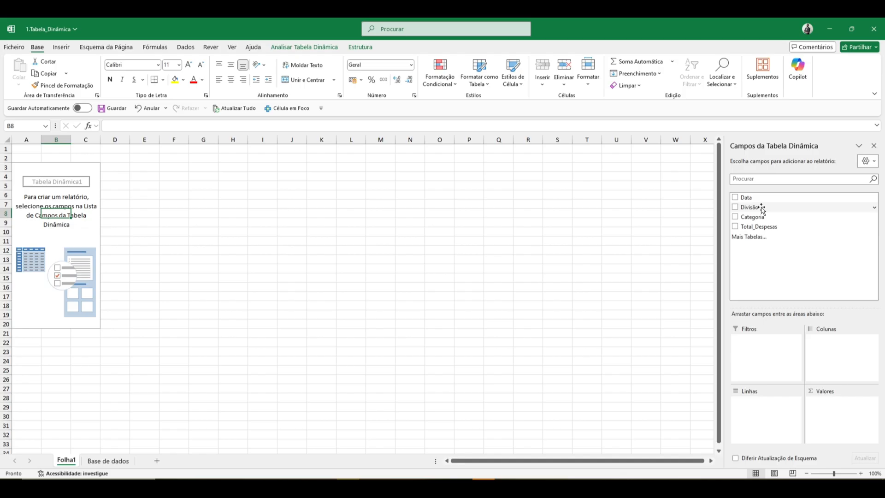
drag(762, 210, 760, 402)
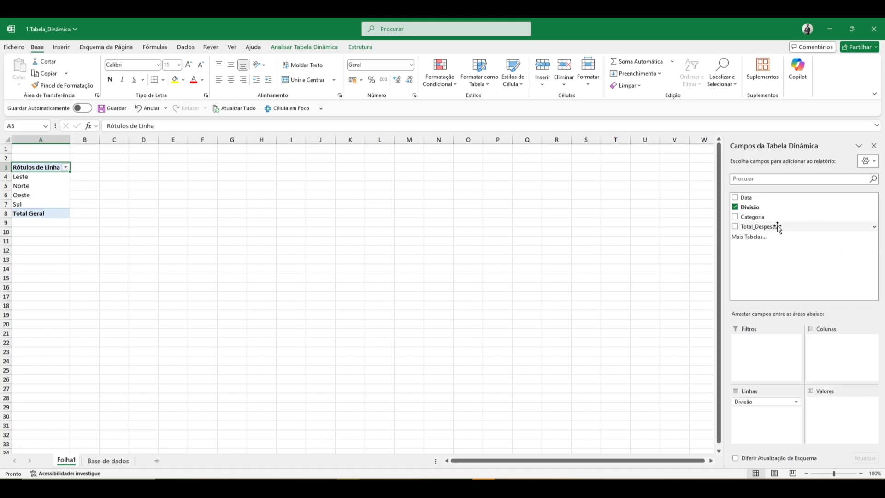
drag(778, 228, 843, 414)
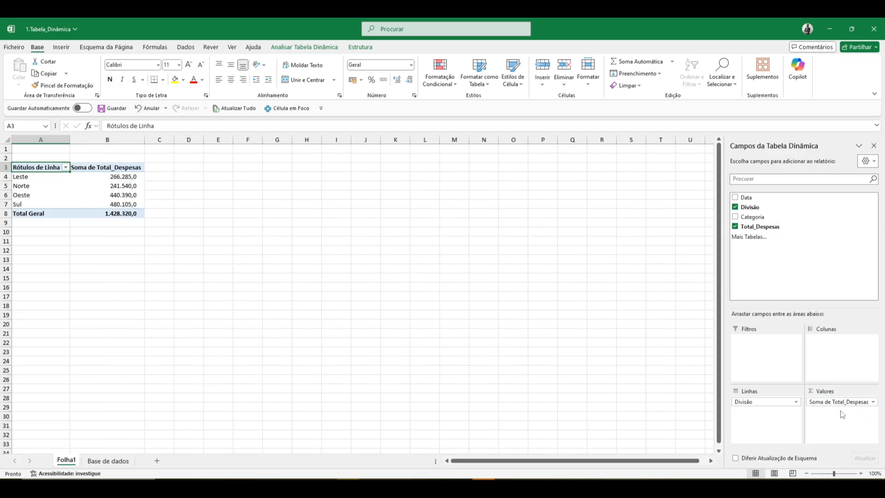
Compare the Divisão entries on Base de dados with the pivot table's division rows and grand total.
click(124, 461)
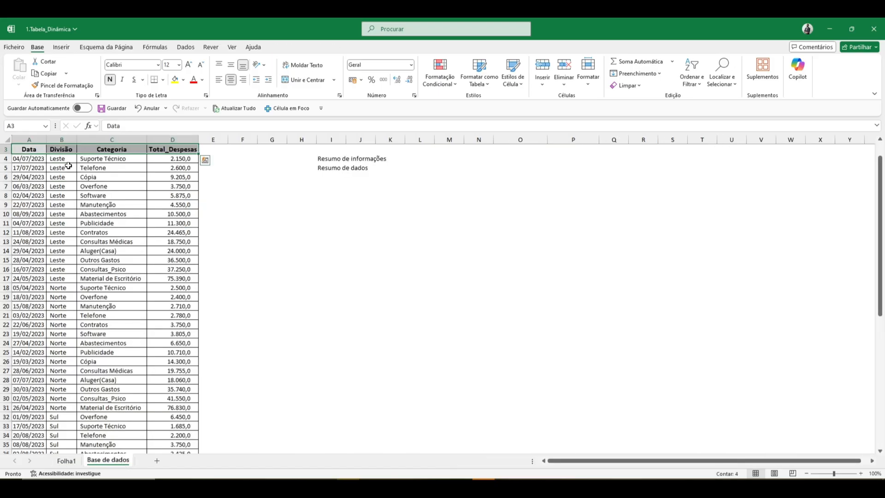
drag(68, 166, 62, 261)
drag(60, 297, 57, 345)
click(66, 460)
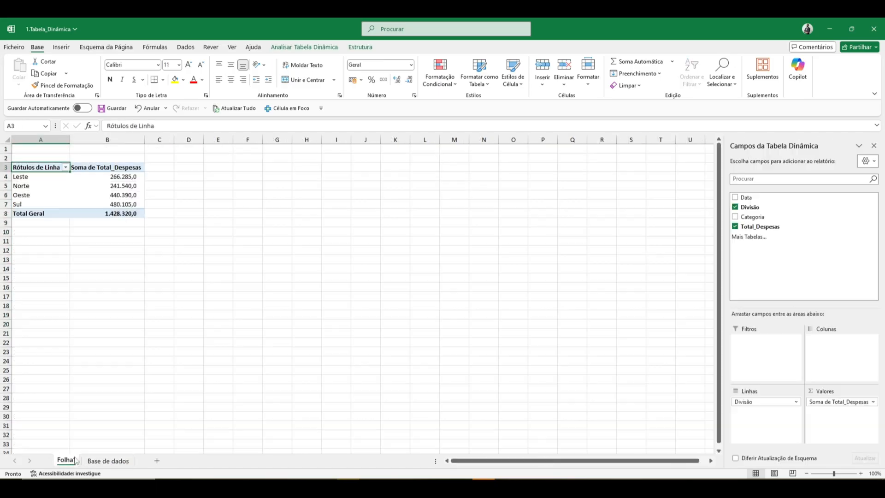
drag(20, 176, 20, 206)
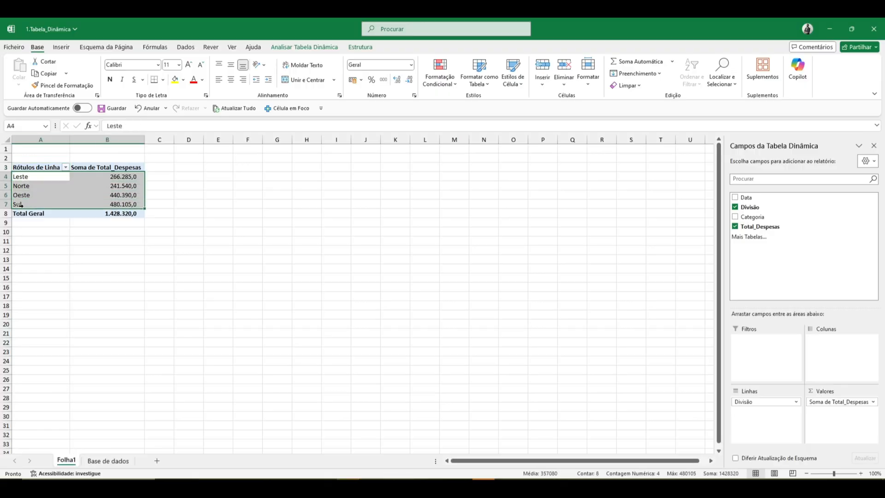
click(102, 214)
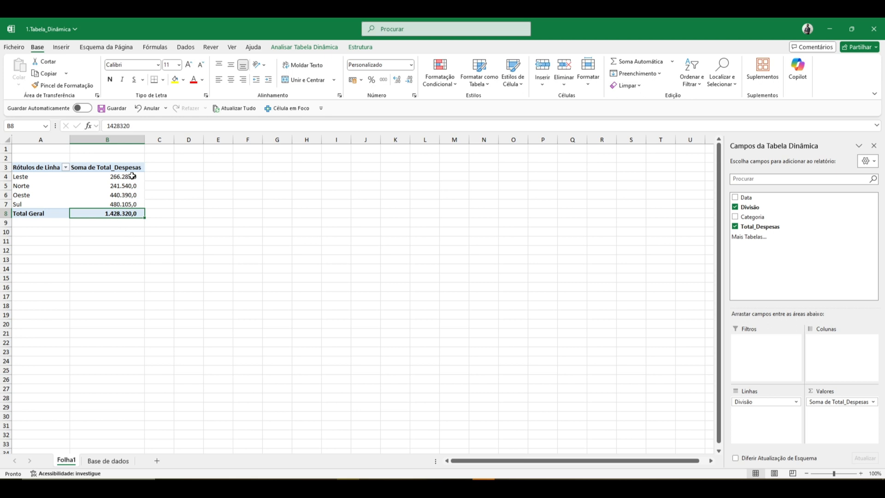
Try blue gradient-fill data bars on the division sums in B4:B7 and undo the formatting.
drag(132, 176, 132, 203)
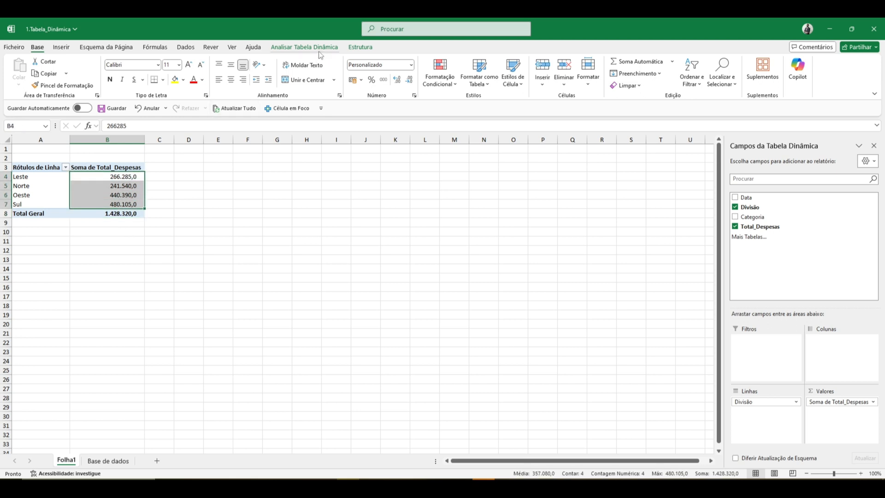
click(441, 76)
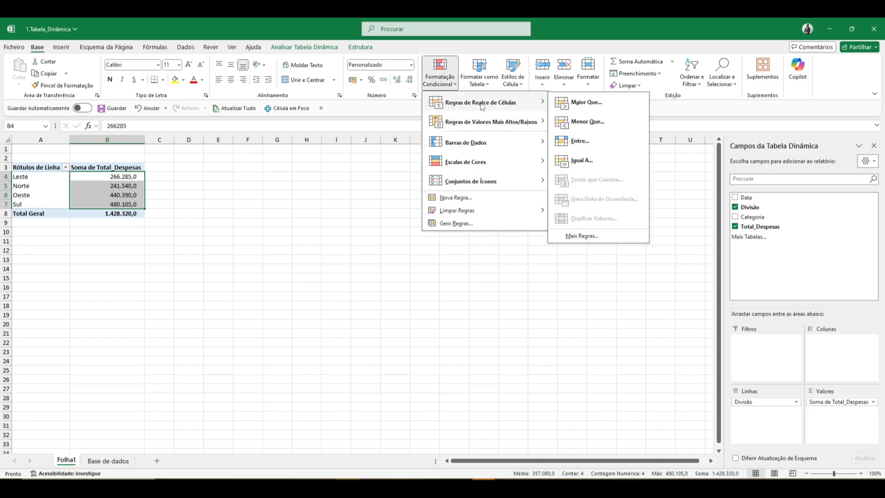
mouse_move(506, 144)
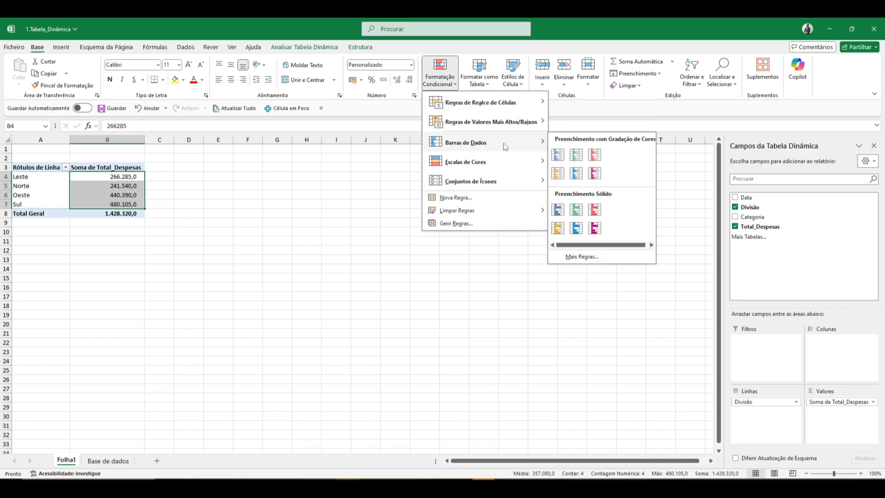
click(557, 155)
click(212, 324)
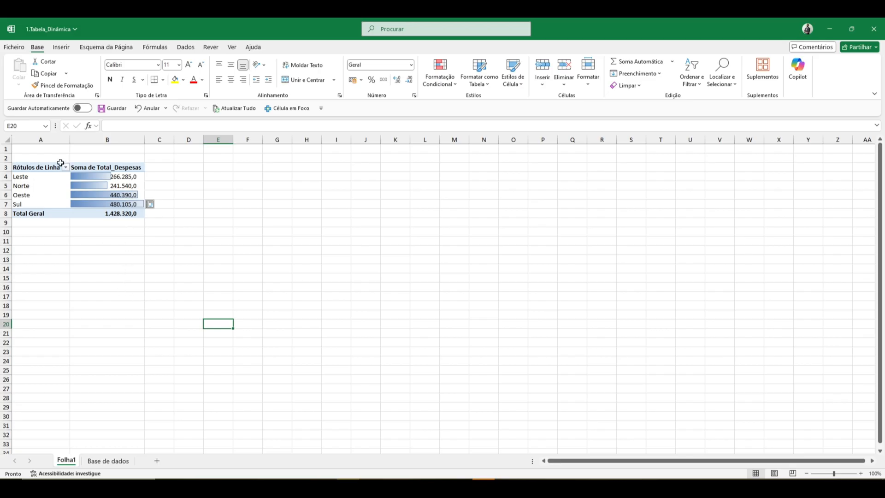
click(126, 194)
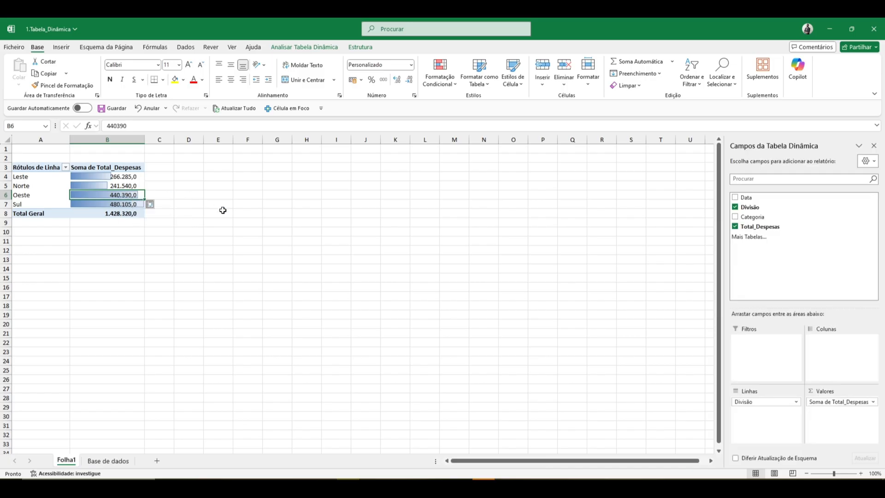
key(ctrl+z)
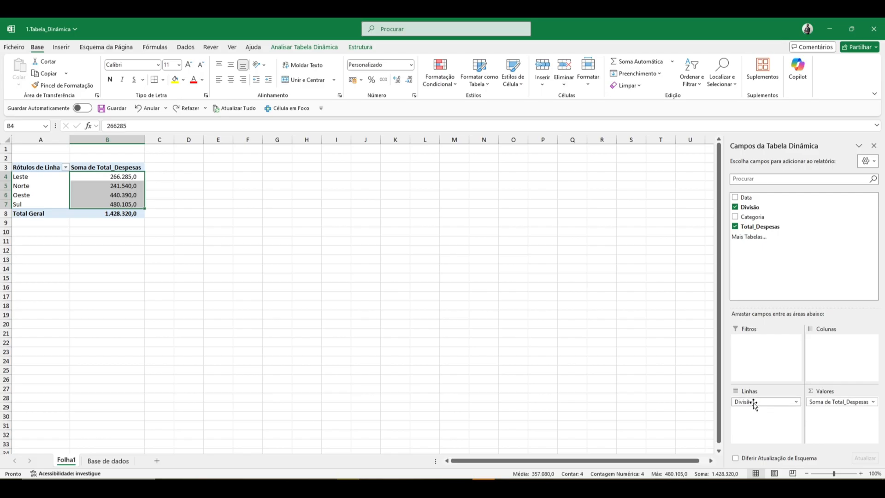
Replace Divisão with Categoria as the pivot table's row field.
drag(754, 405, 643, 372)
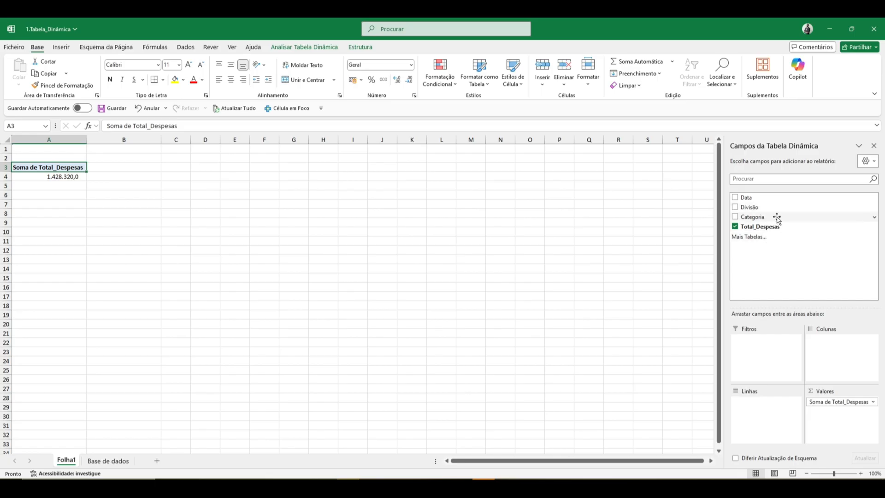
drag(777, 218, 774, 416)
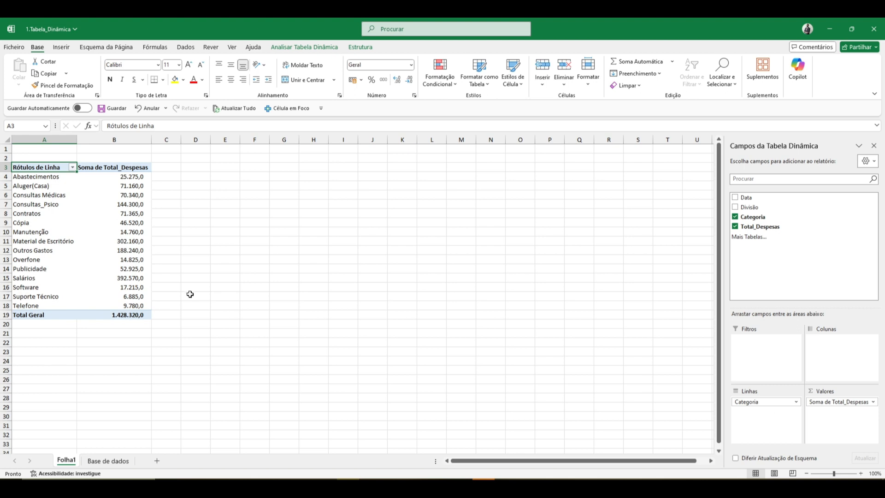
click(57, 233)
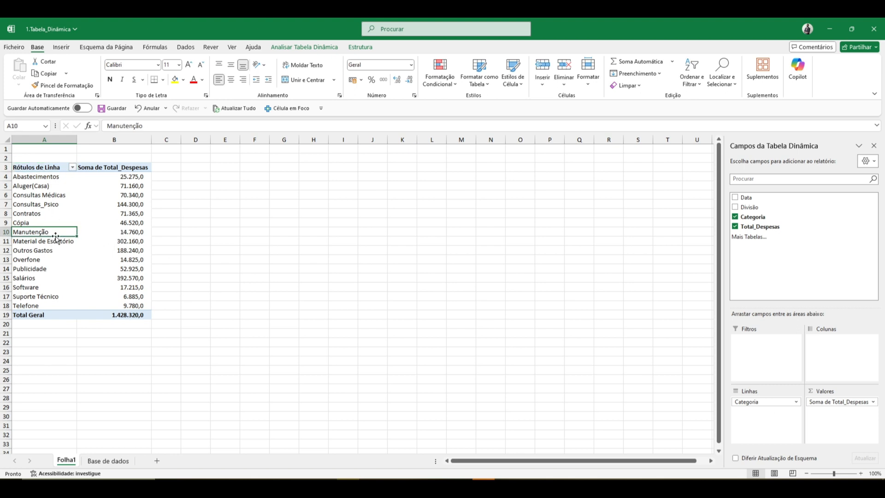
Check the Salários row and its sum in the pivot table against the Categoria entries on Base de dados.
click(27, 278)
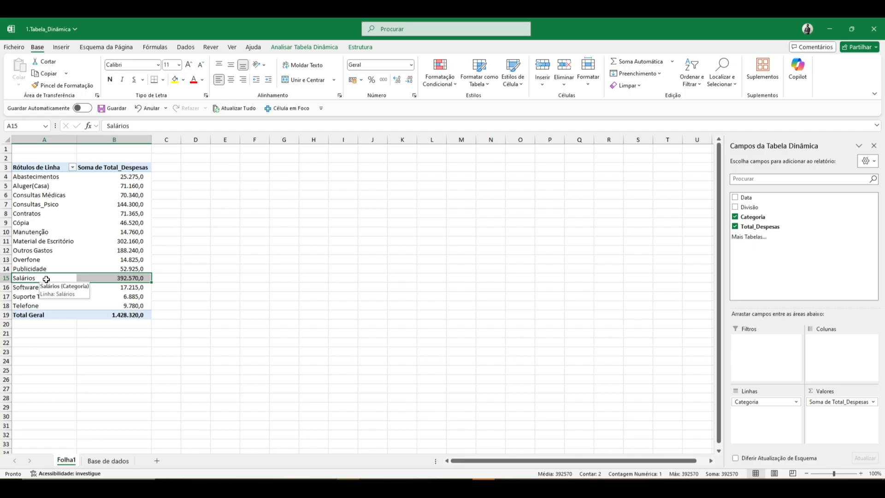
click(116, 278)
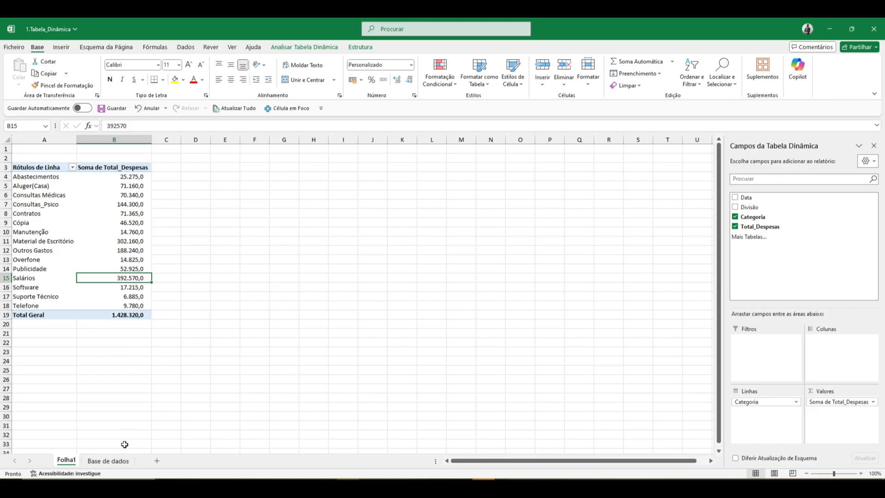
click(111, 460)
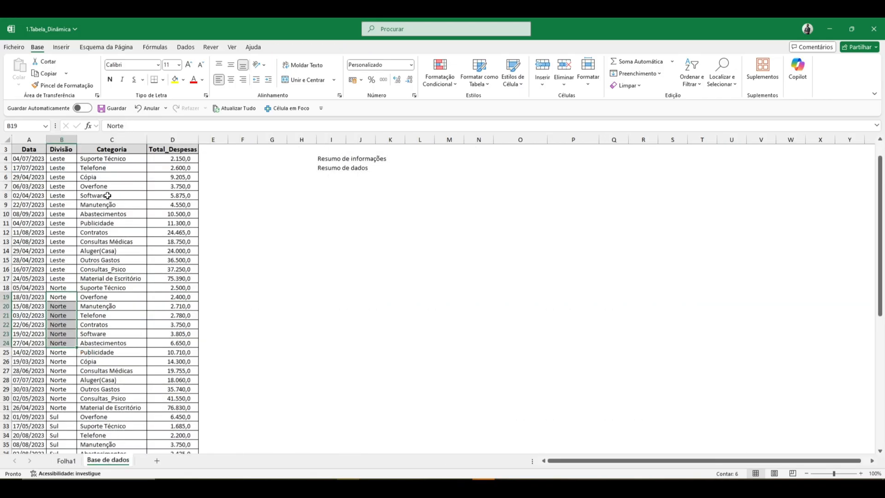
scroll(119, 315, down, 2)
scroll(118, 315, down, 2)
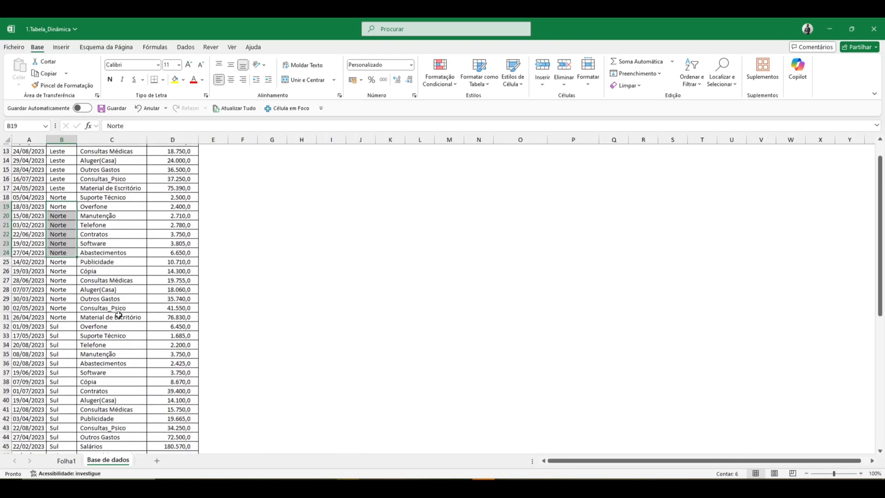
scroll(118, 315, up, 6)
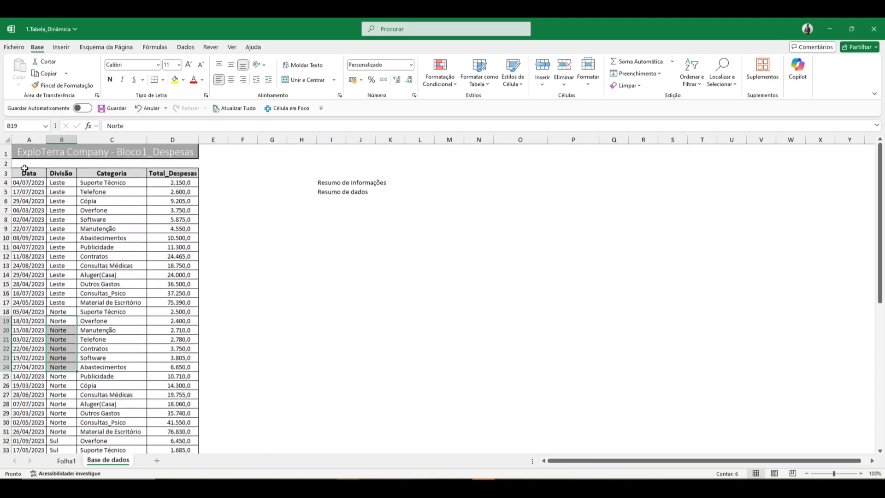
Add filter buttons to the header row of the expense data on Base de dados, starting at A3.
click(25, 172)
key(ctrl+shift+Right)
key(ctrl+shift+Down)
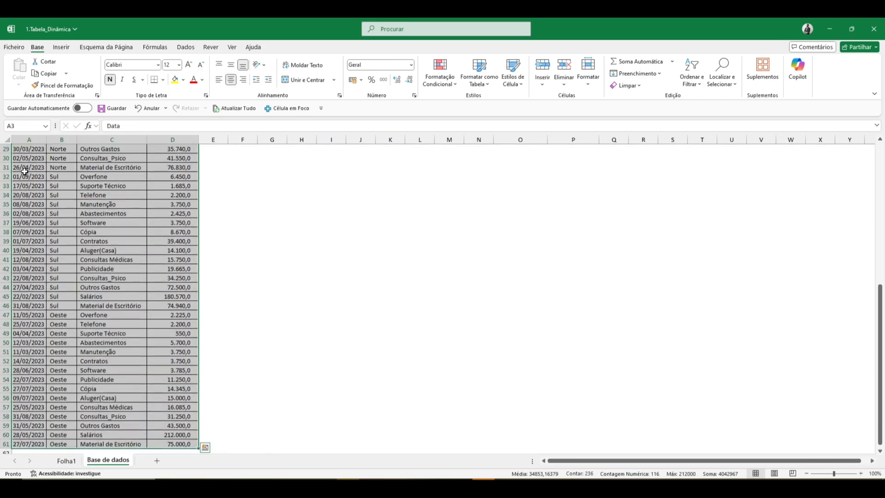
key(ctrl+t)
key(Return)
key(Right)
key(Right)
Filter the Categoria column with the search text "sal" to show only Salários entries.
key(alt+Down)
key(Down)
key(Down)
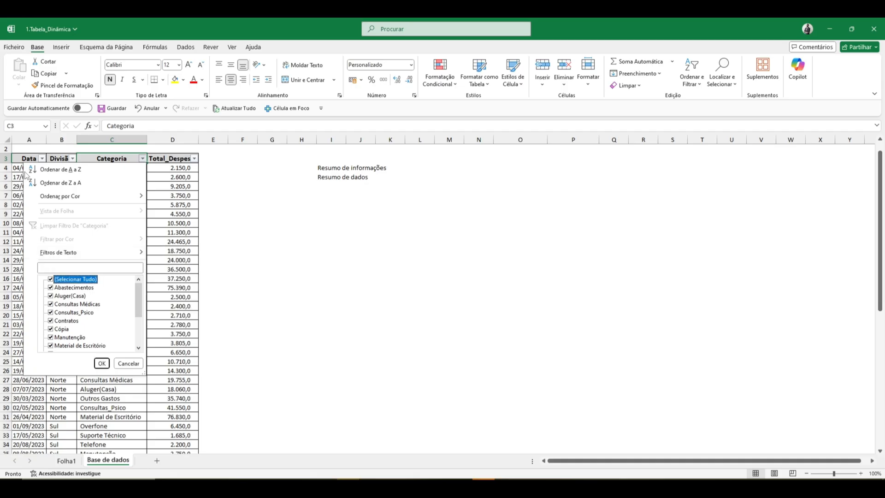
key(Up)
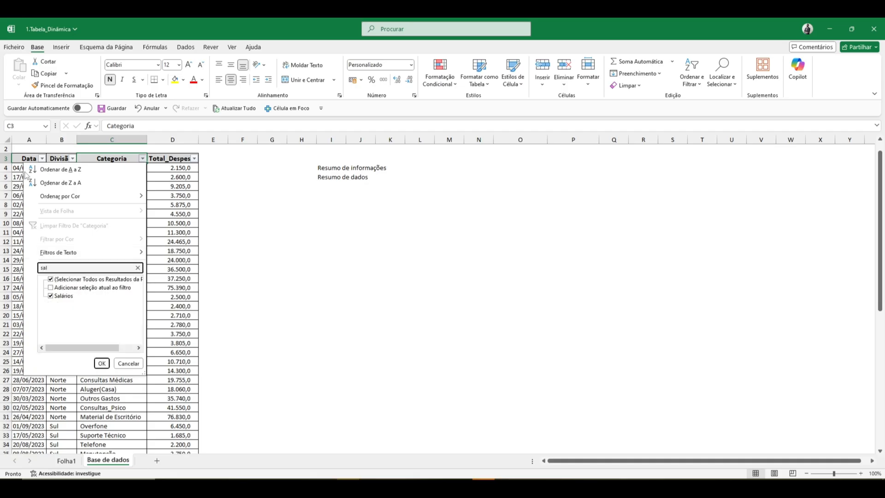
key(Return)
Select the filtered Salários amounts in Total_Despesas to check their sum.
key(Down)
key(ctrl+shift+Down)
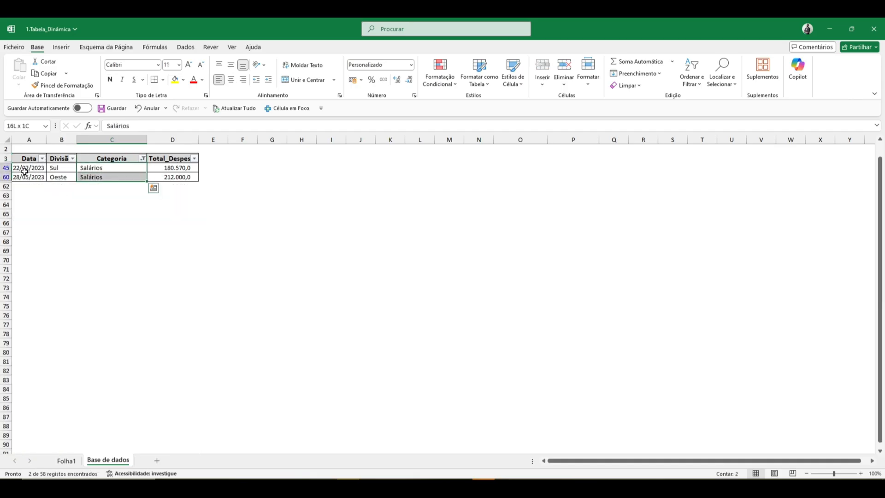
key(Up)
key(Down)
key(Right)
key(ctrl+shift+Down)
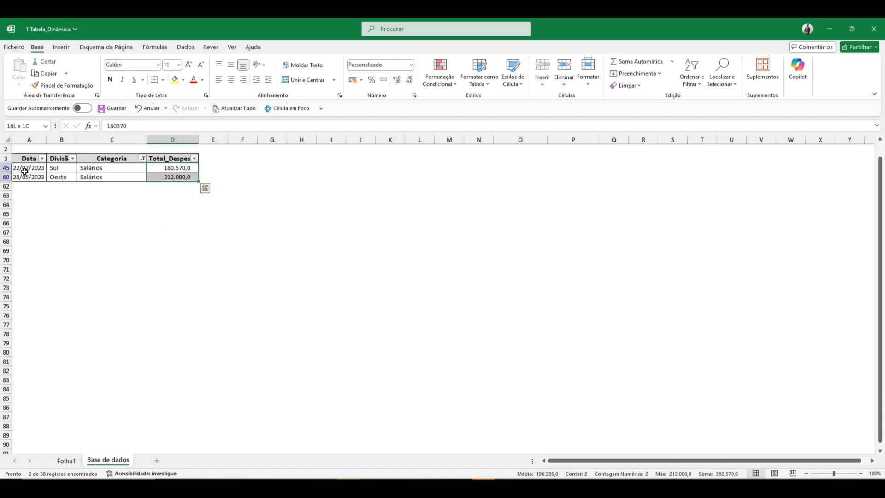
Clear the filter from the Categoria column and return to the pivot table on Folha1.
key(Left)
key(Up)
key(alt+Down)
key(Down)
key(Down)
key(Down)
key(Down)
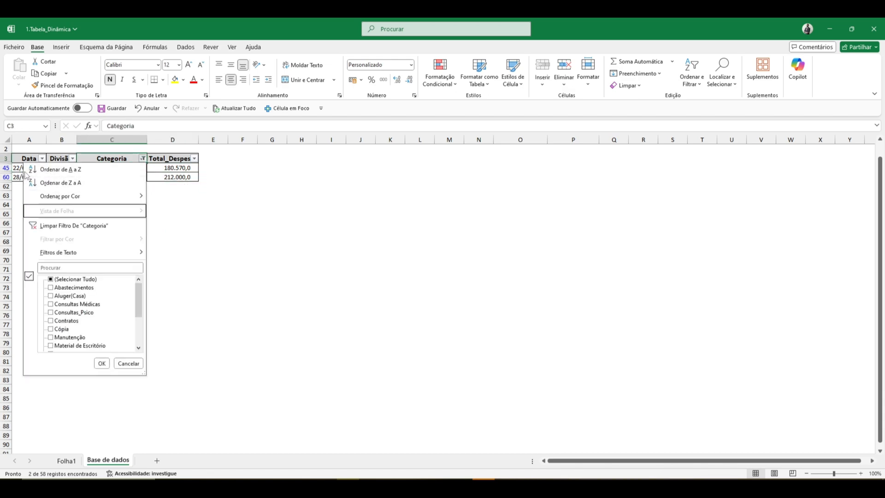
key(Return)
key(Up)
key(Down)
key(ctrl+Page_Up)
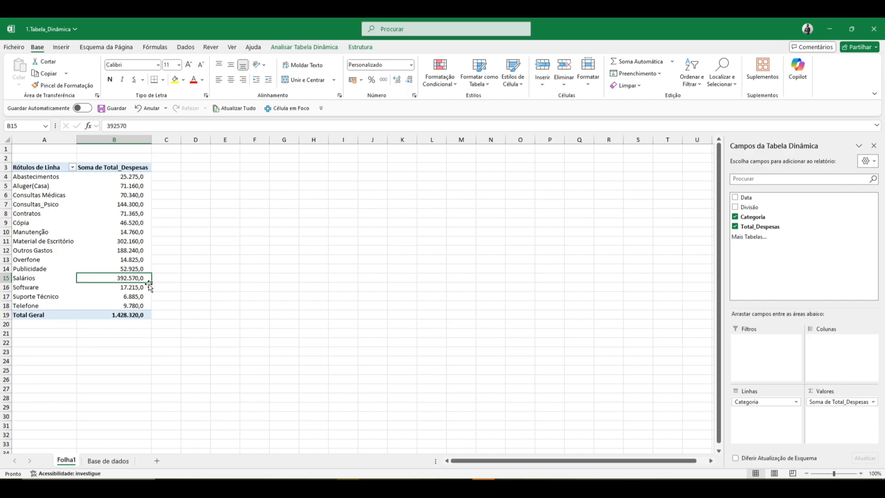
Open the details behind the Salários sum on a new sheet and format D4:D5 with thousands separators and two decimals.
mouse_move(143, 279)
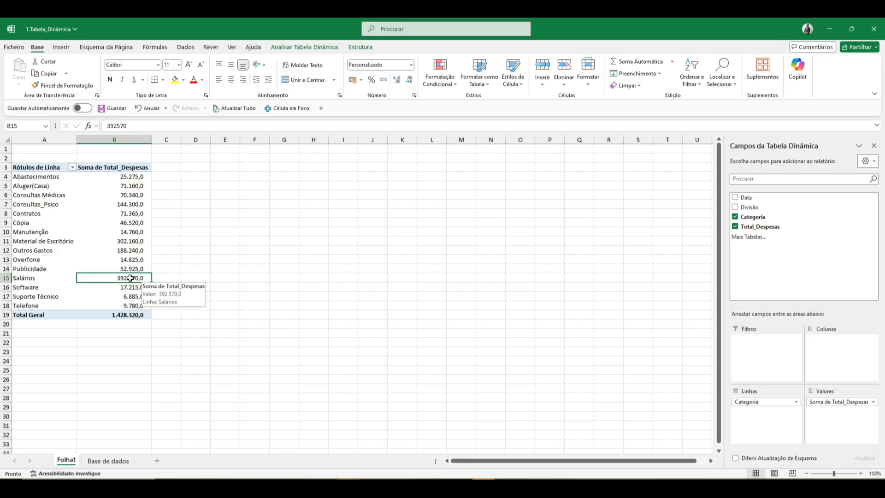
double_click(130, 278)
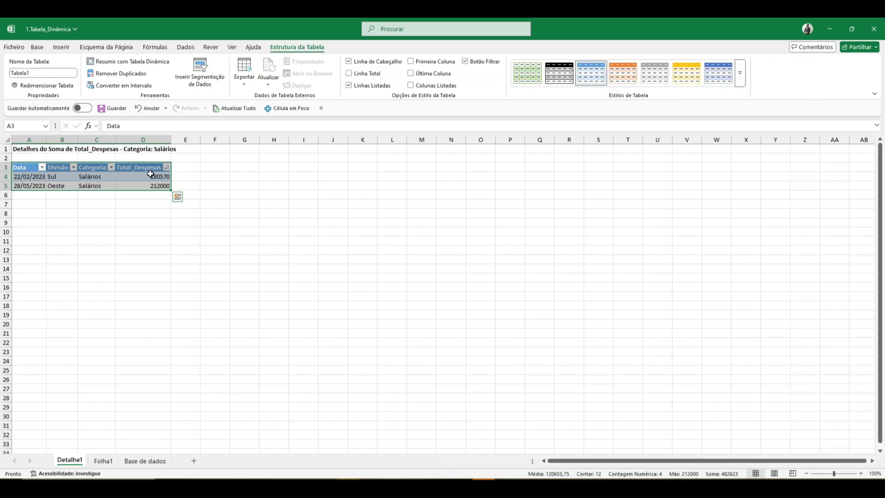
drag(151, 174, 152, 184)
key(ctrl+shift+1)
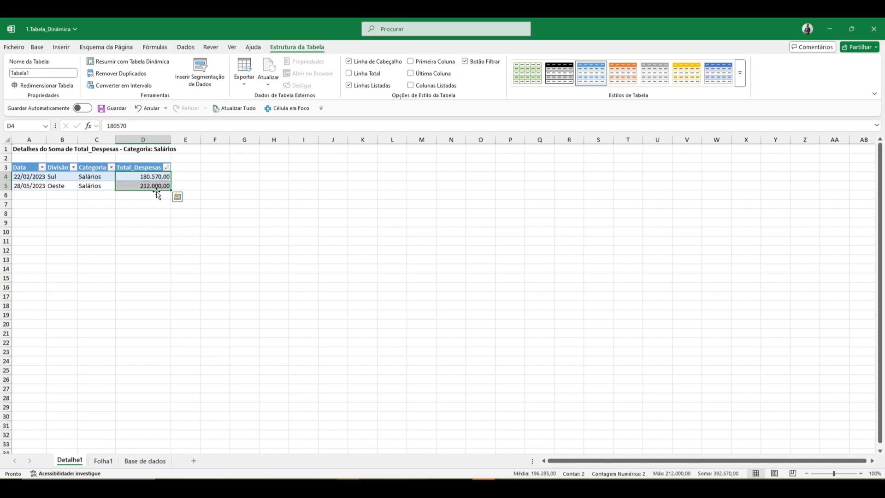
Examine the Divisão entries in the Salários details and return to Folha1.
click(67, 177)
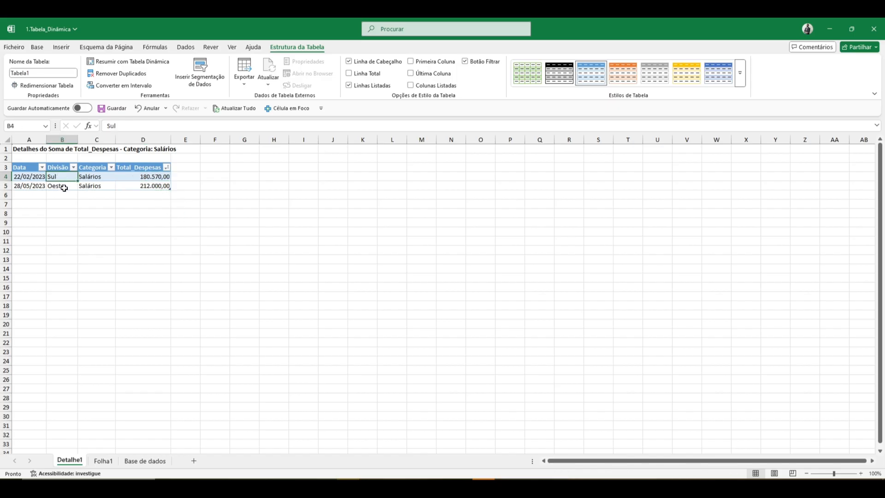
click(64, 187)
click(104, 460)
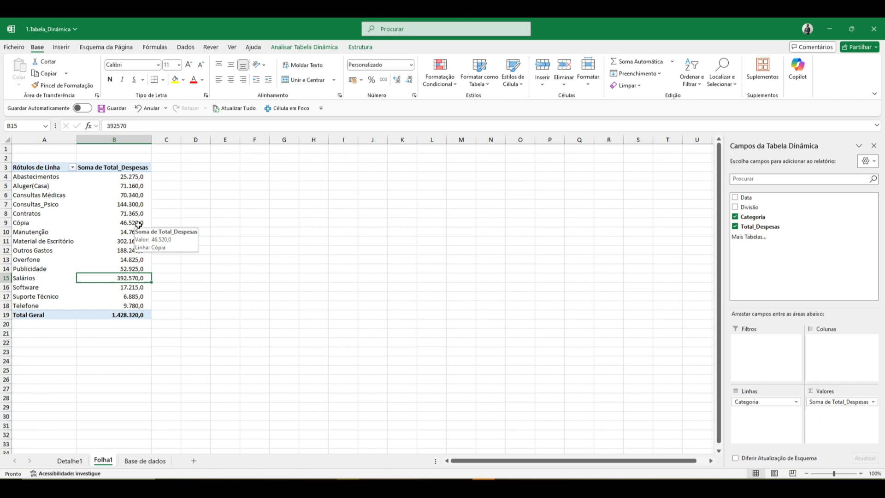
Look over the source data on Base de dados and several category sums in the pivot table on Folha1.
click(143, 460)
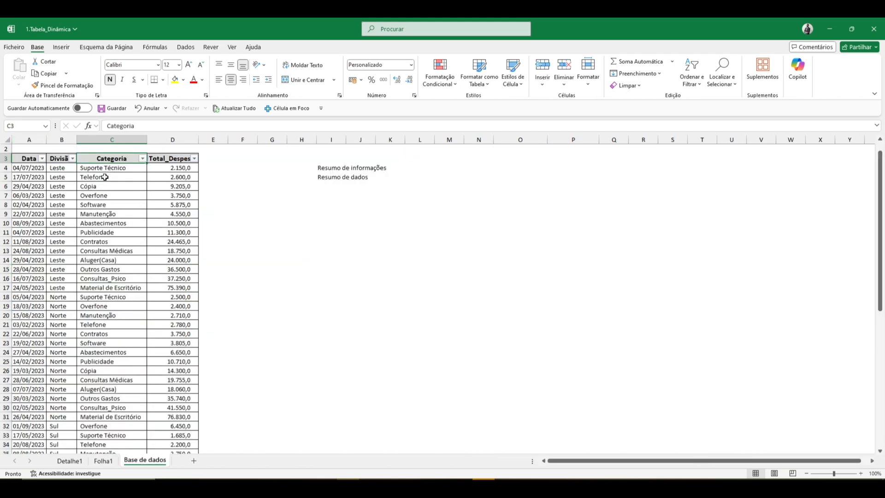
click(60, 47)
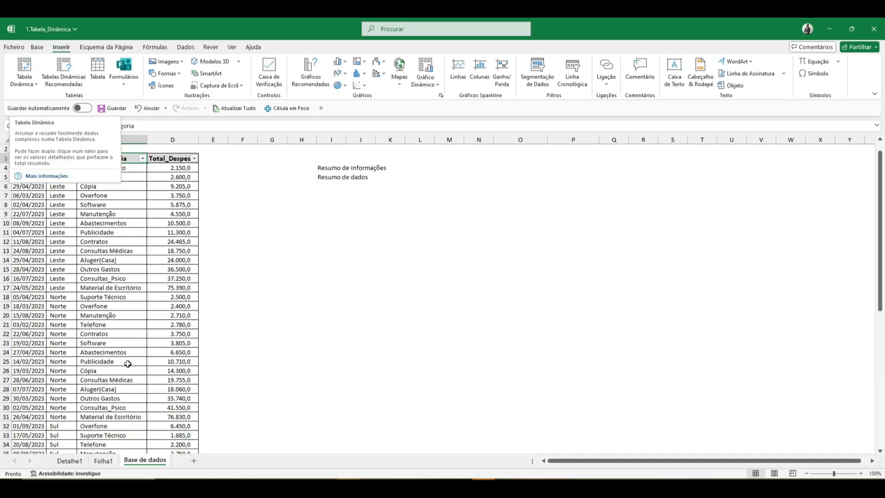
click(104, 460)
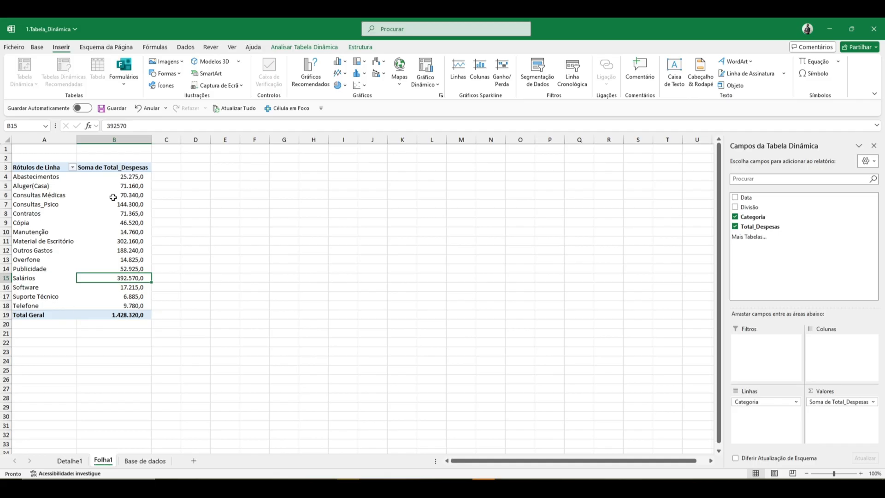
click(130, 241)
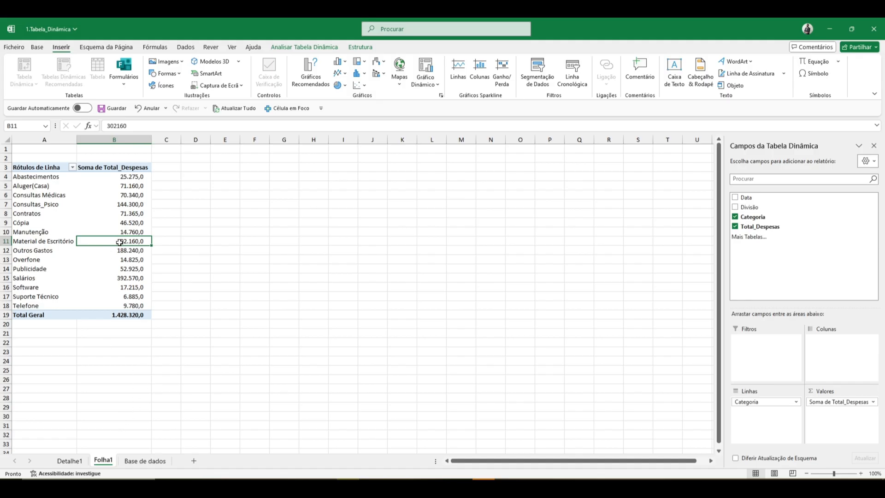
mouse_move(120, 243)
click(119, 204)
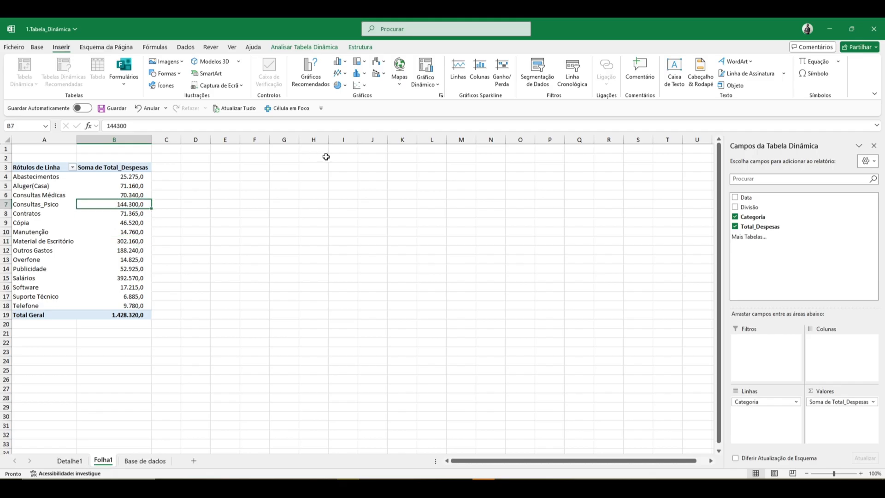
click(118, 224)
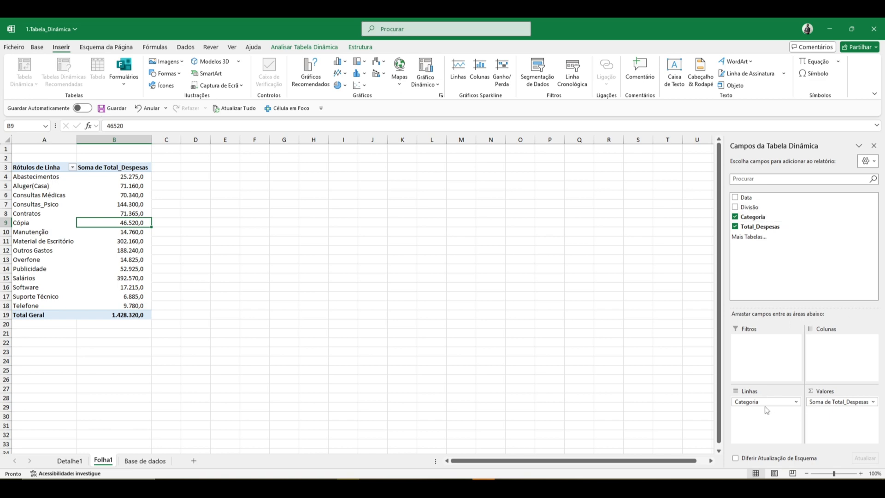
Rearrange the pivot table with Categoria as the row field and Divisão as the column field.
drag(738, 402, 615, 373)
drag(749, 209, 767, 415)
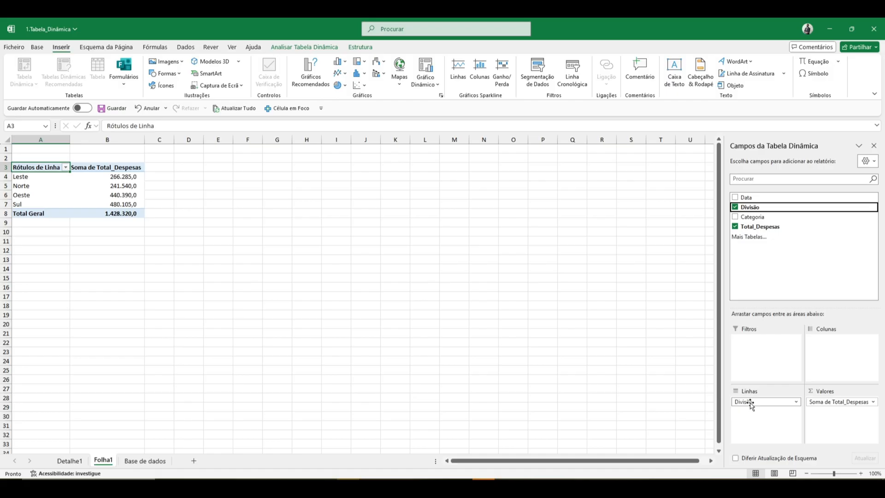
drag(751, 404, 819, 357)
drag(753, 216, 767, 416)
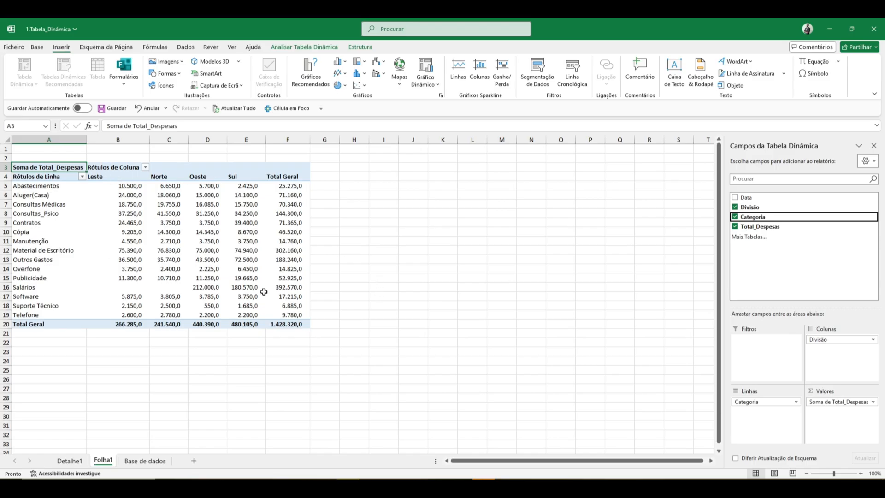
Apply the blue pivot table style from the first row of the Médio group.
click(175, 250)
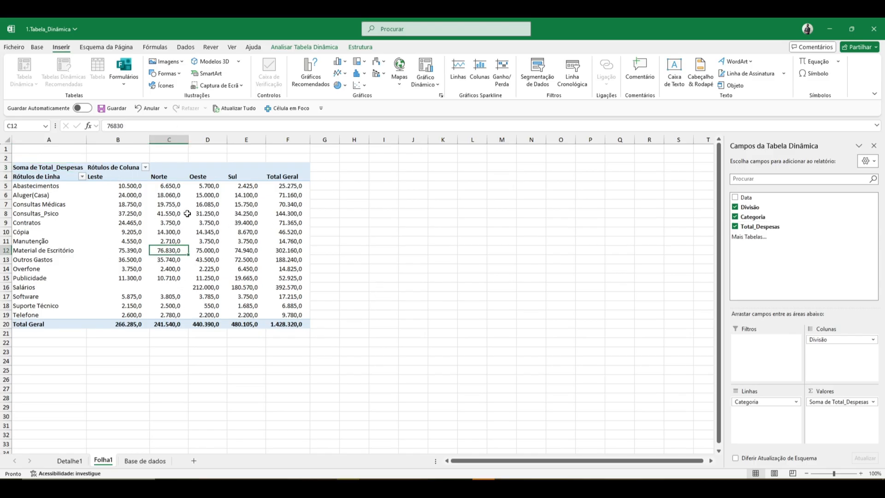
click(355, 46)
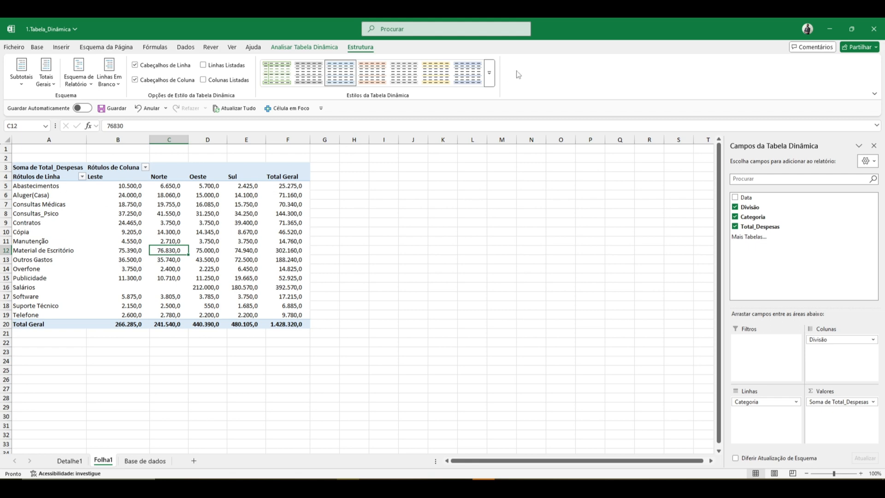
click(490, 79)
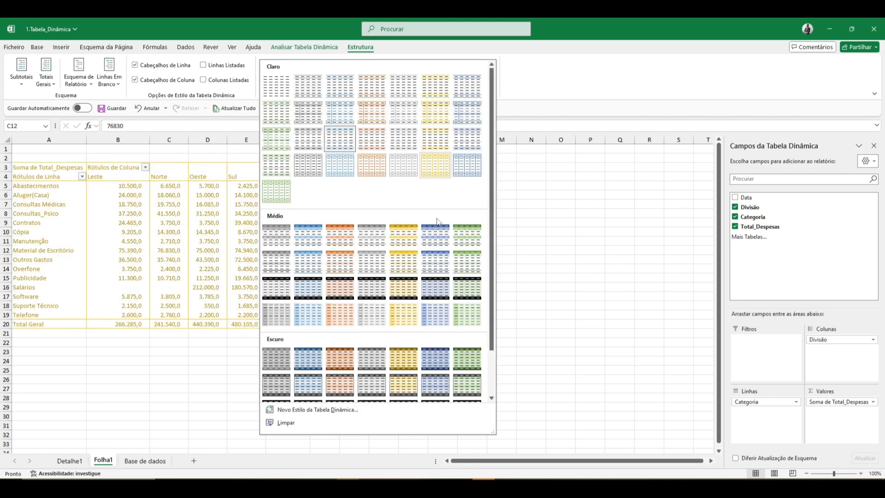
click(314, 236)
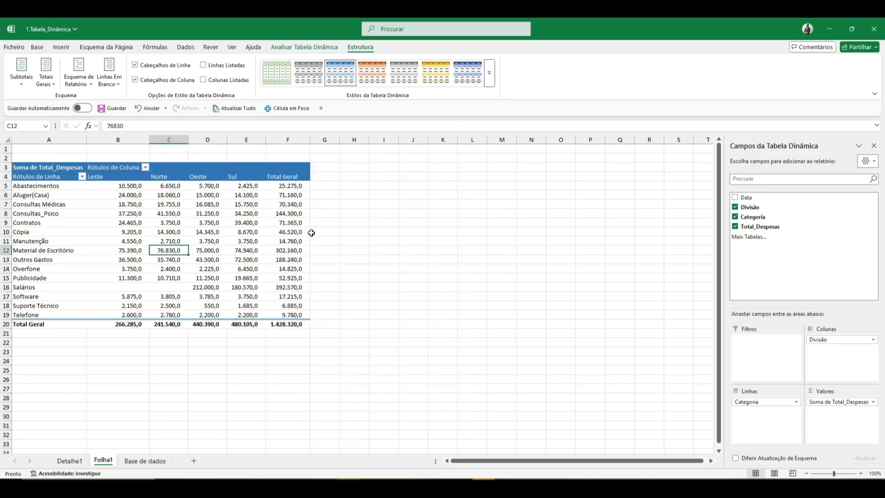
Hide the gridlines on Folha1 and return to the pivot table design options.
click(231, 49)
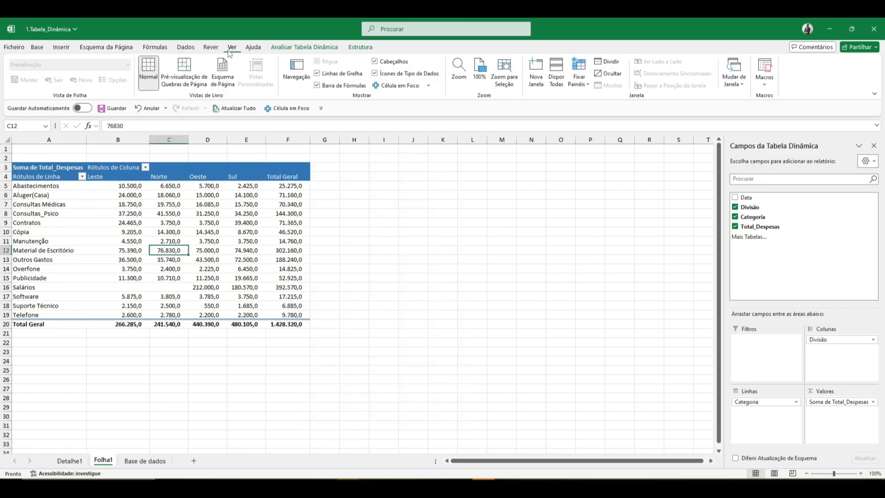
click(319, 73)
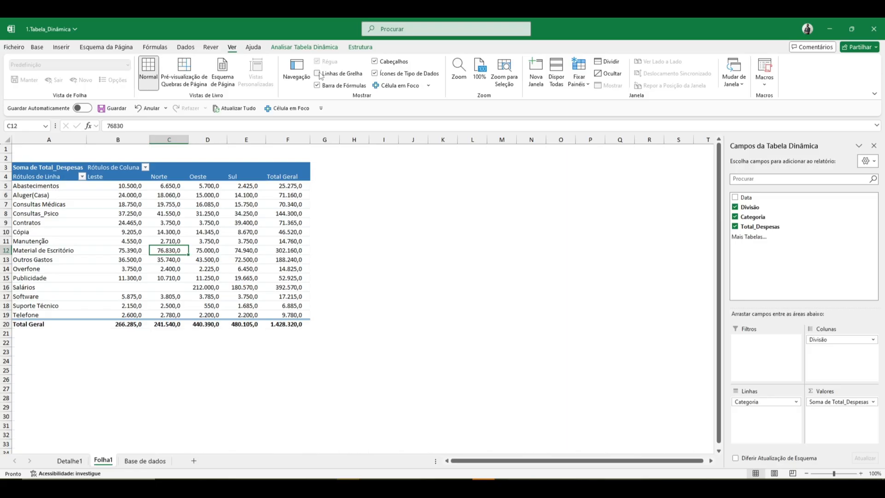
click(358, 49)
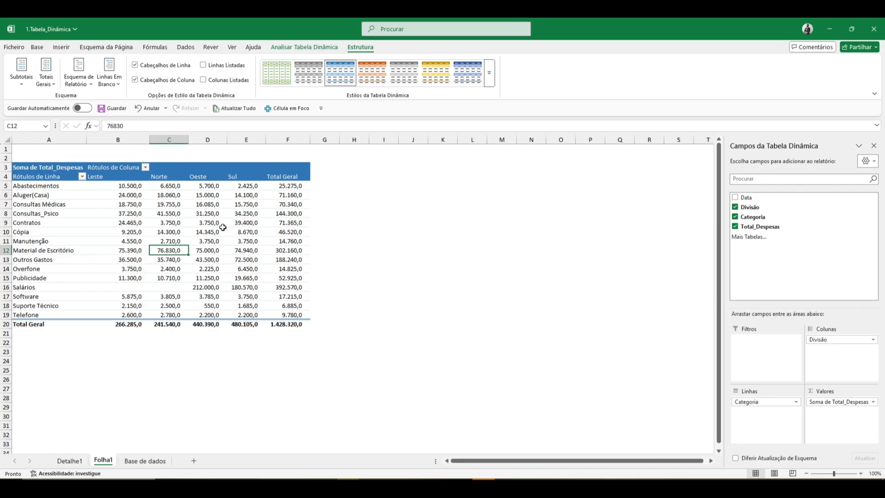
mouse_move(223, 227)
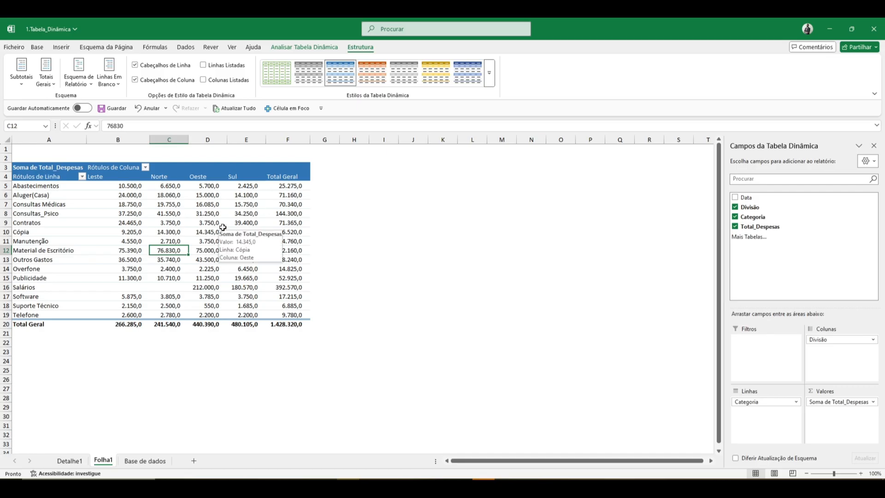
Replace the pivot table's row label heading in A4 with "Categoria".
click(47, 179)
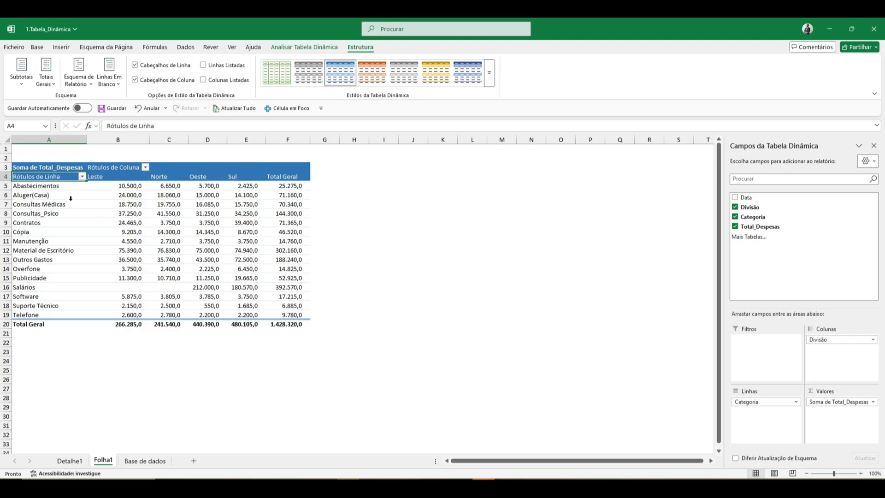
text(Cat)
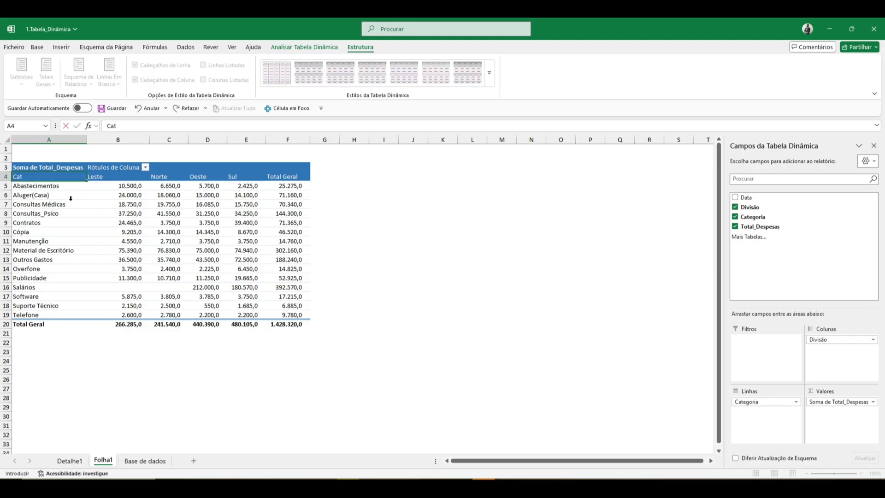
text(egoria)
key(Return)
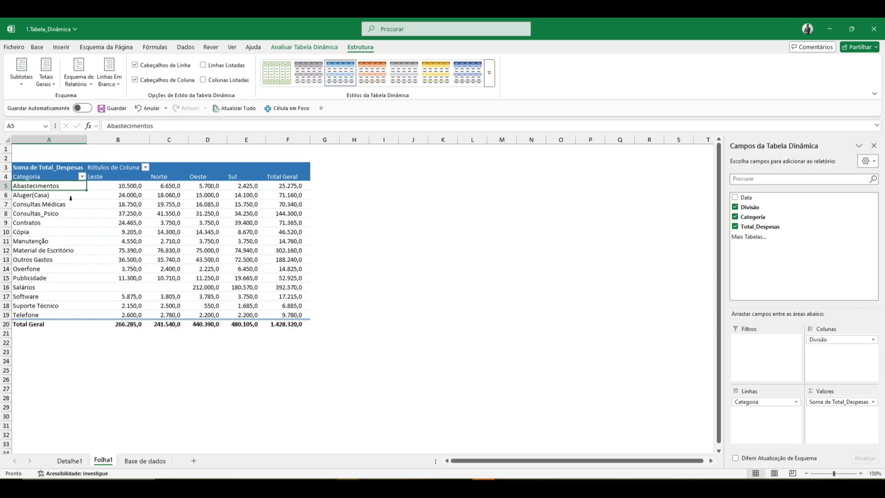
Examine the division headings in row 4 and the content of the row label heading in A4.
key(Up)
key(Right)
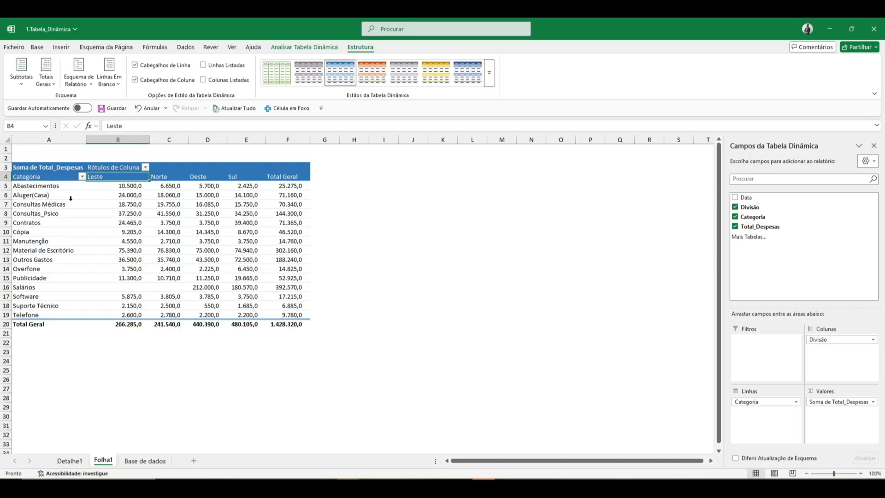
key(Left)
key(Right)
key(Right)
key(Right)
key(Right)
key(Right)
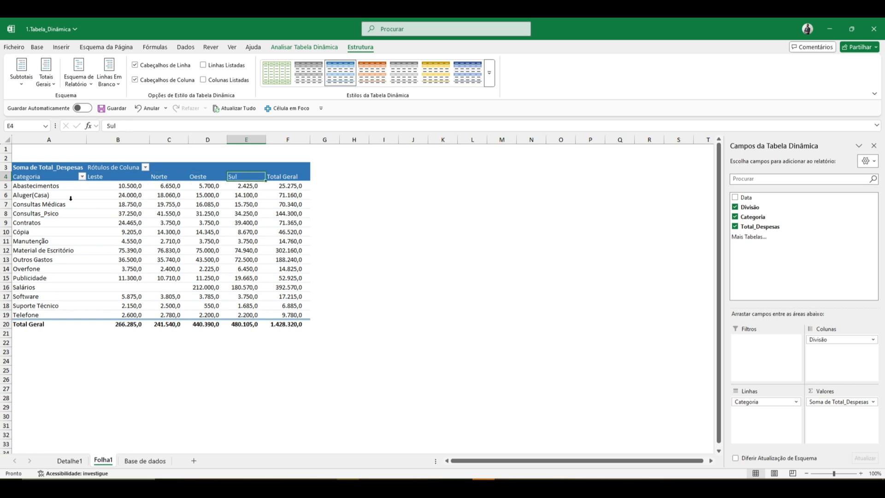
key(Left)
key(Left)
key(Left)
key(Left)
key(Left)
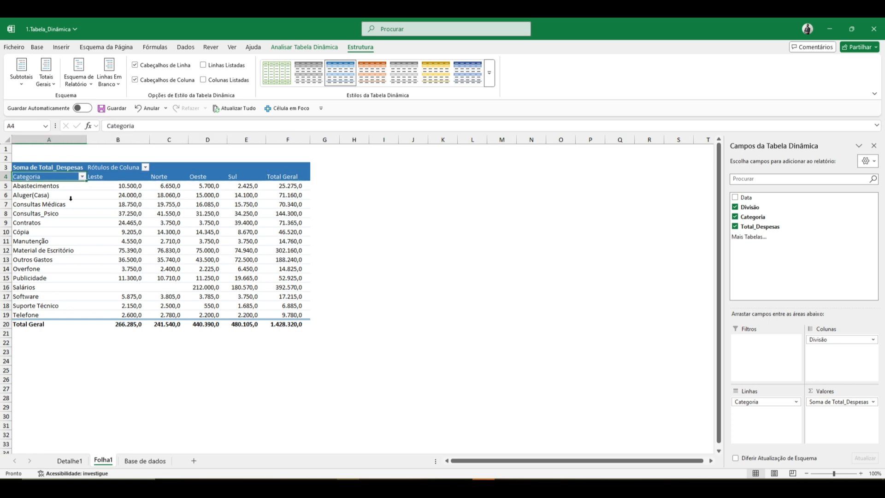
key(F2)
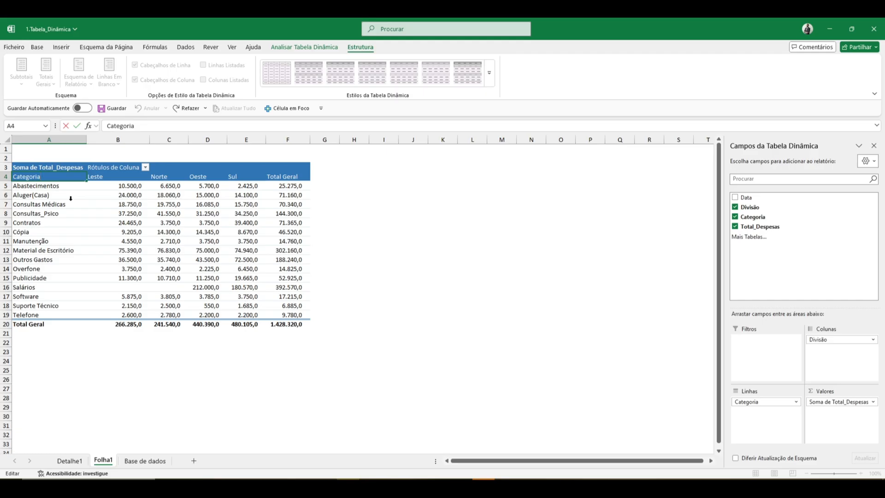
key(Escape)
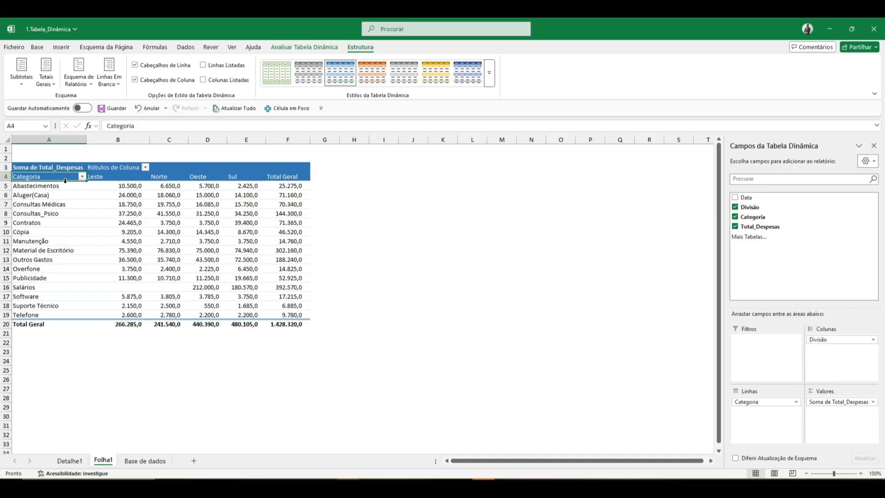
Compare the row label heading in A4 with the column headings of the source data on Base de dados.
double_click(52, 177)
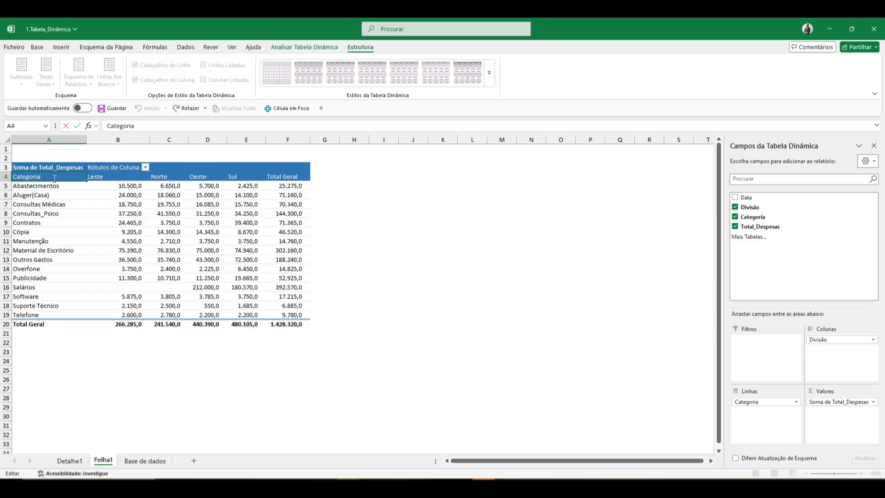
key(Return)
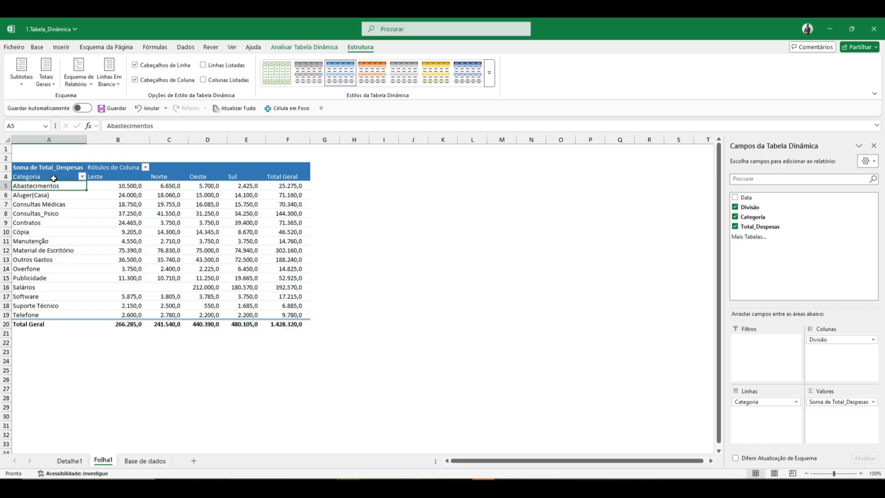
click(54, 178)
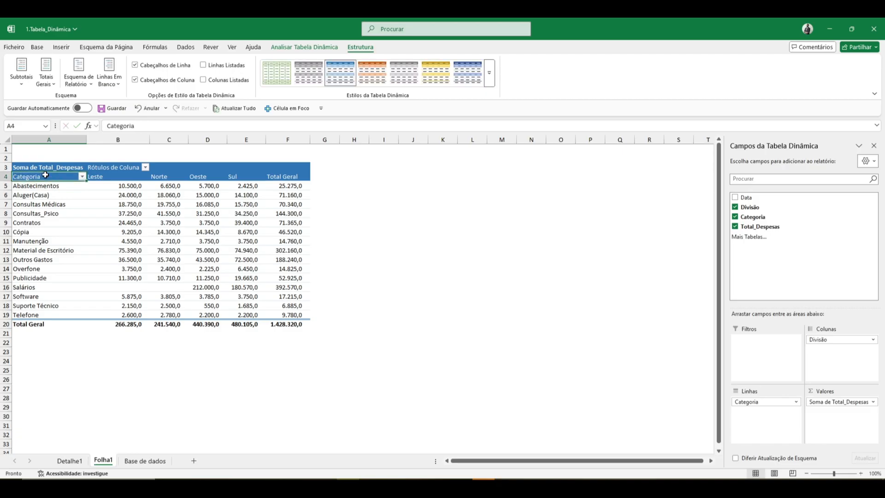
click(155, 460)
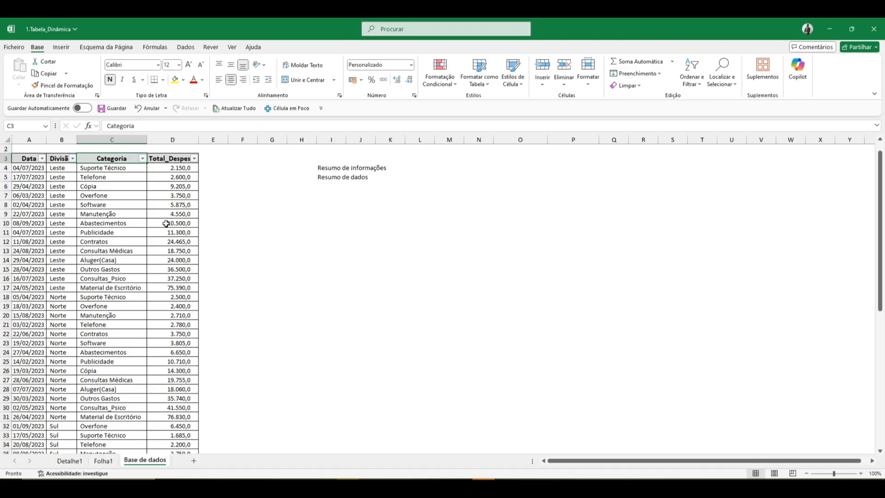
click(104, 460)
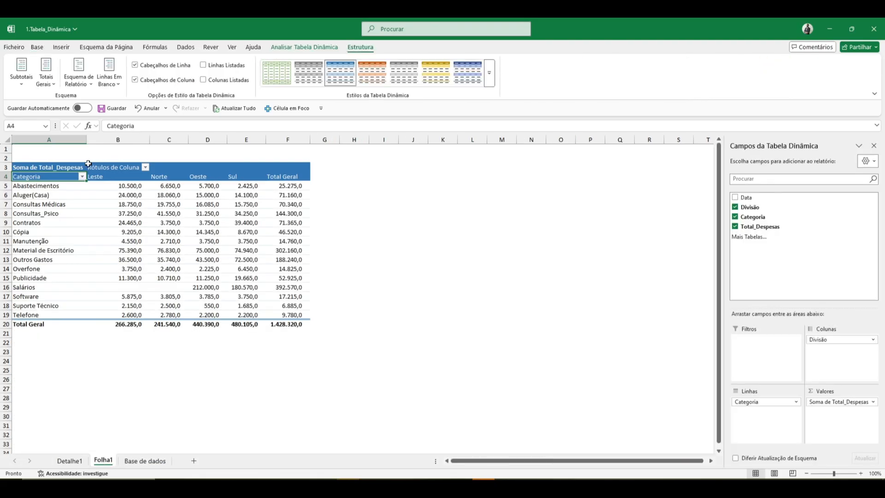
mouse_move(89, 183)
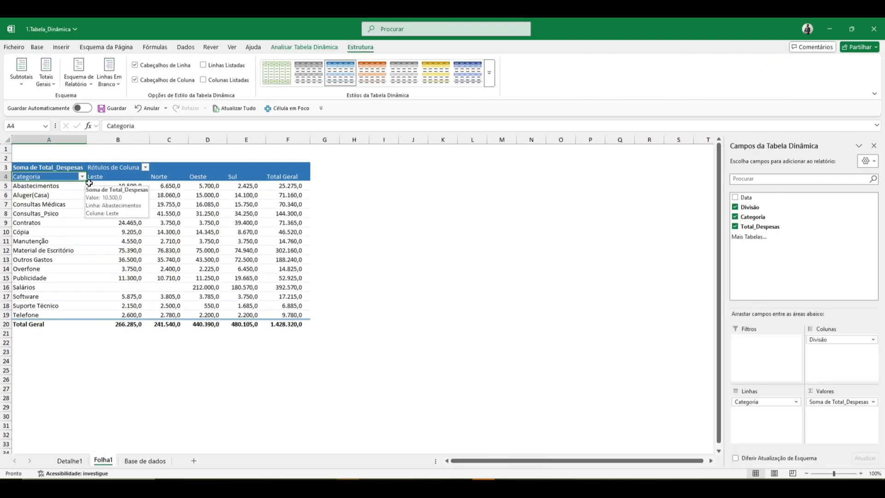
key(F2)
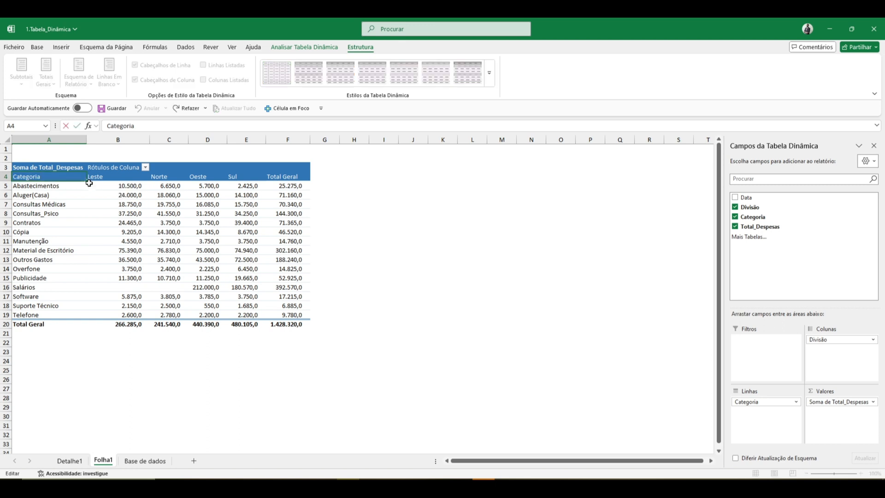
key(Return)
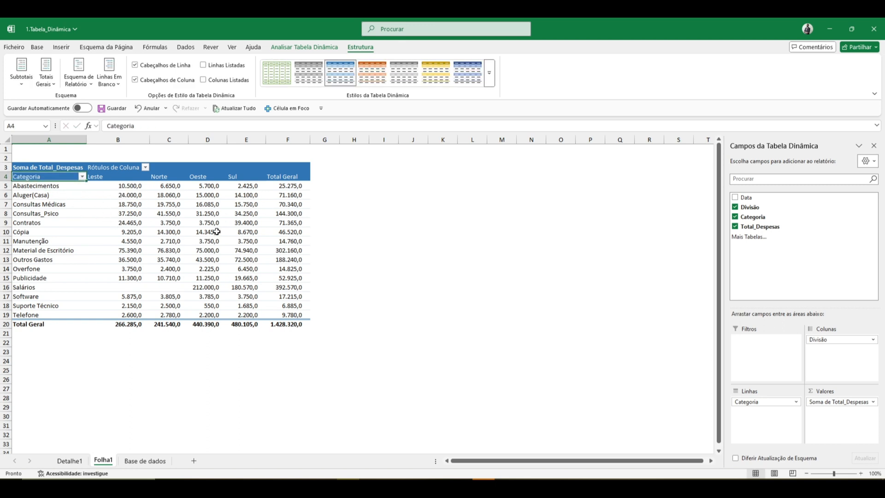
Enter the note "1- Mudar o Des." in cell K2 of Folha1.
click(433, 158)
text(1- Mudar o D)
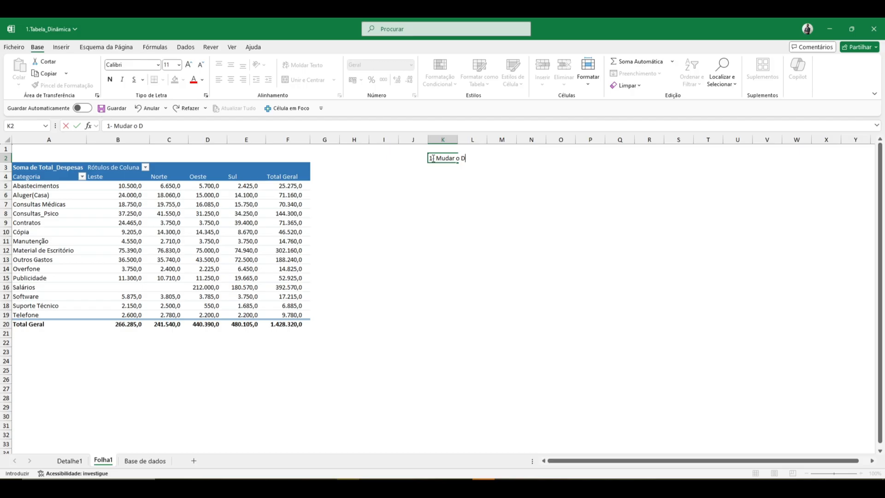
text(es.)
key(Return)
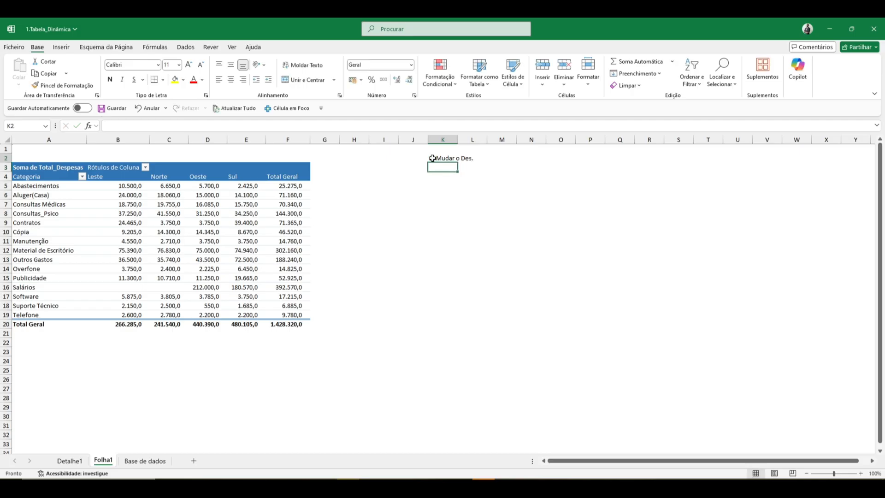
key(Up)
key(Left)
key(Left)
key(Left)
key(Left)
key(Left)
key(Down)
key(Left)
key(Left)
key(Down)
key(Left)
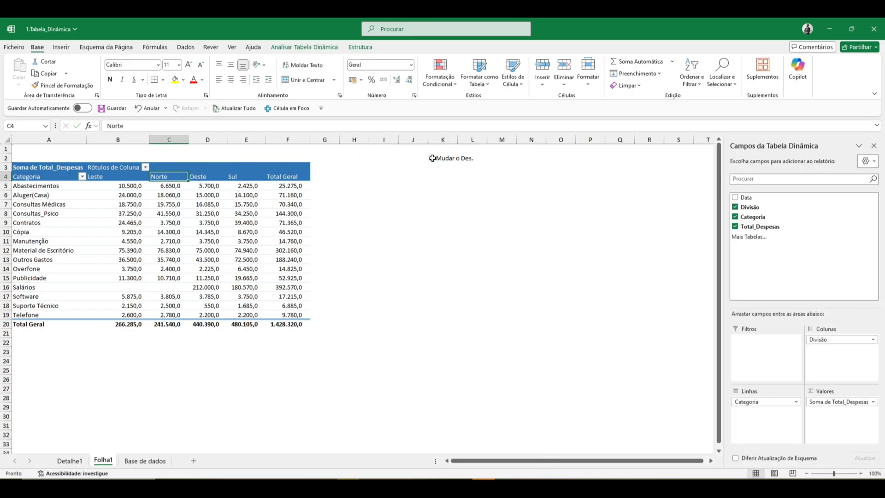
key(Left)
click(197, 208)
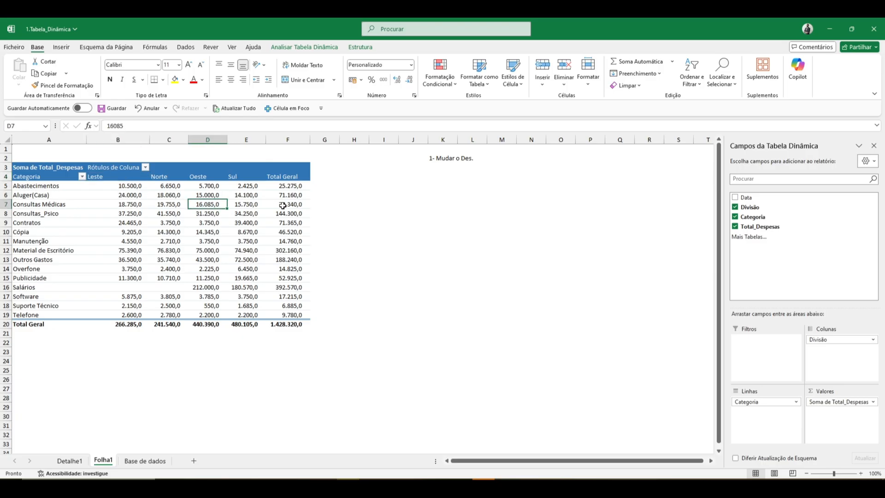
click(375, 197)
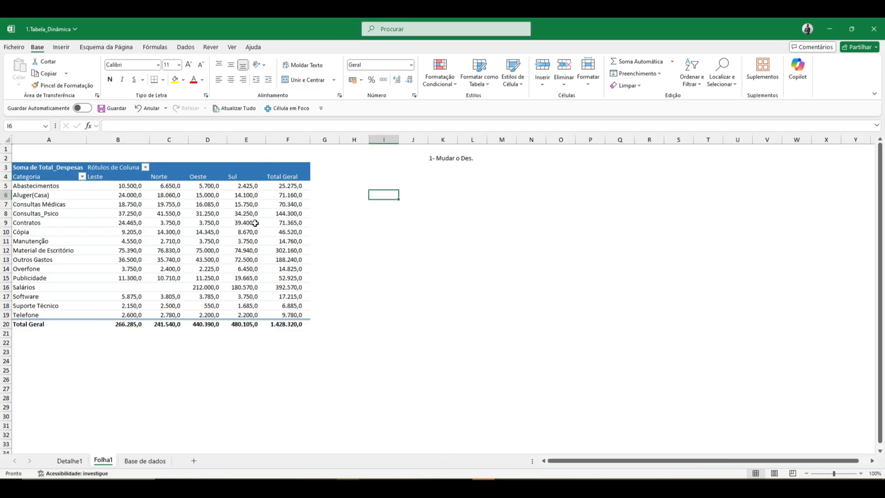
Turn the pivot table's row and column header formatting off and back on.
click(234, 213)
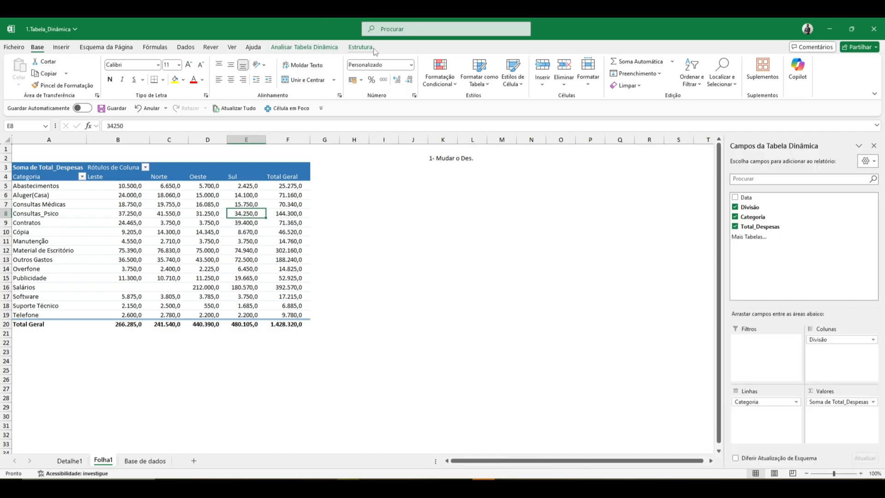
click(362, 49)
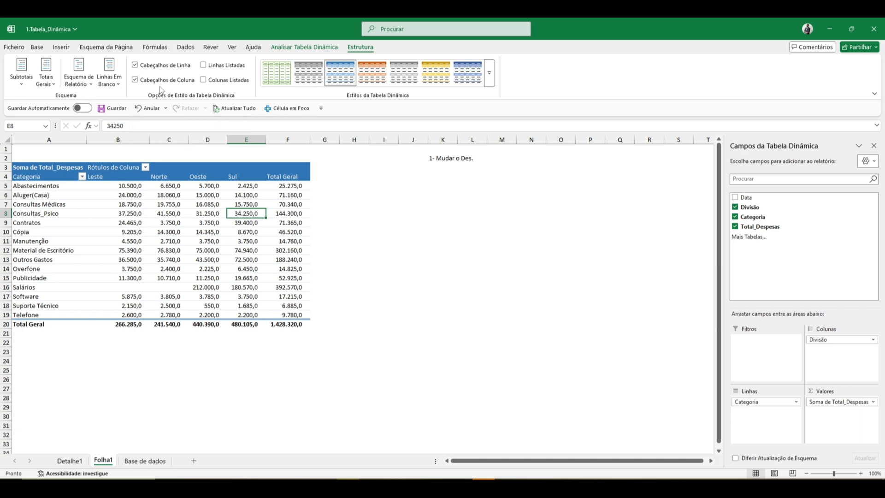
click(140, 67)
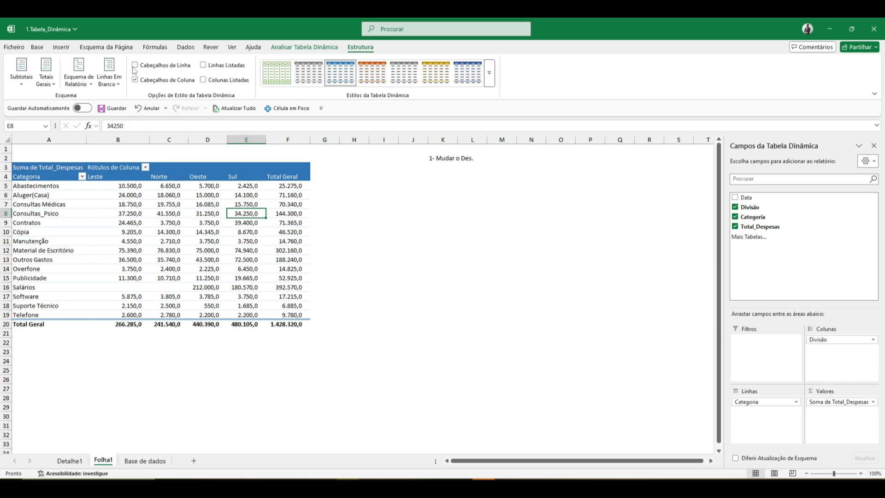
click(142, 81)
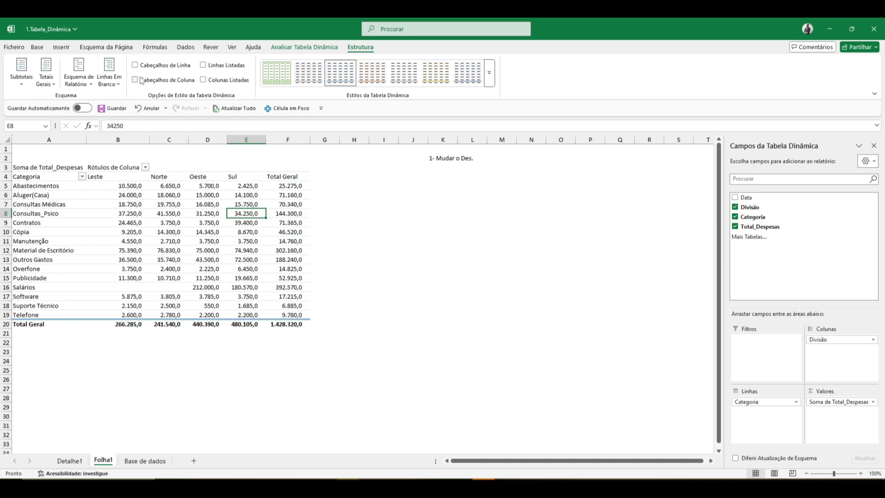
click(141, 80)
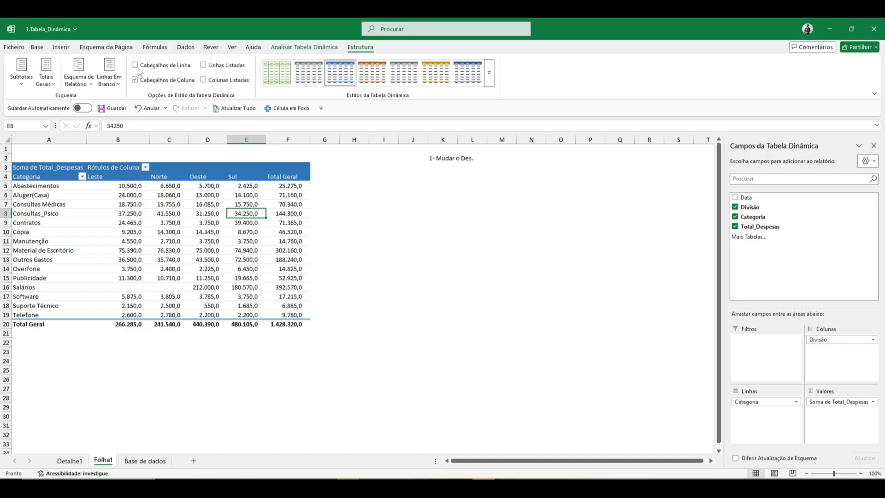
click(139, 66)
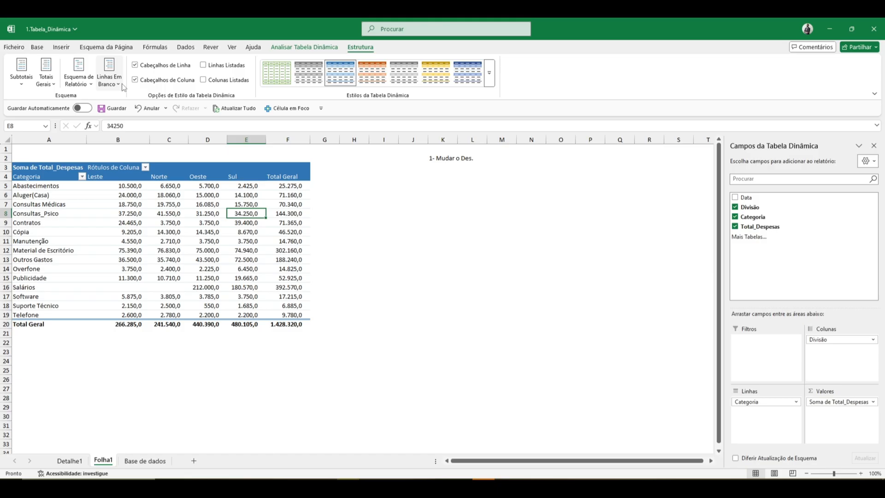
Turn off all of the pivot table's grand totals and re-enable them for columns only.
click(52, 85)
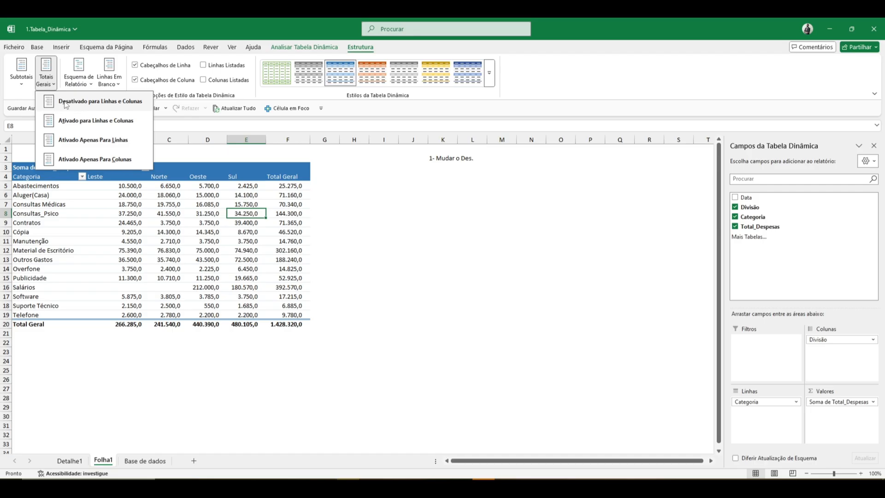
click(66, 103)
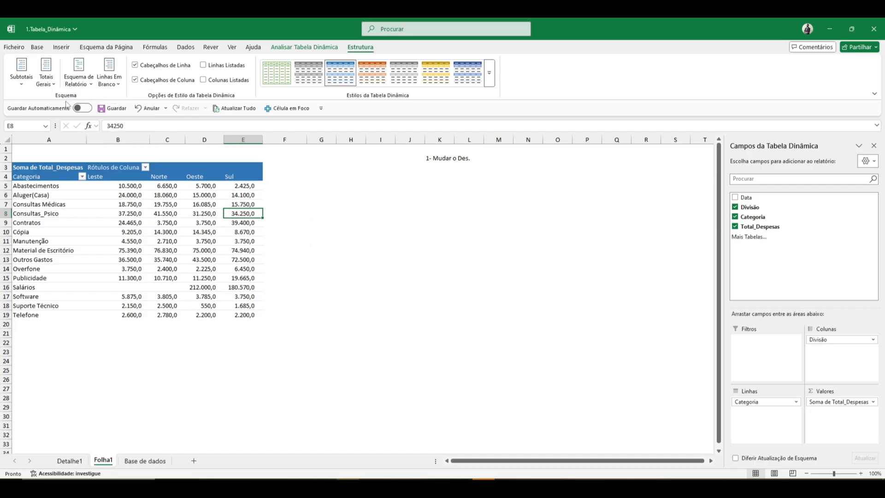
click(52, 83)
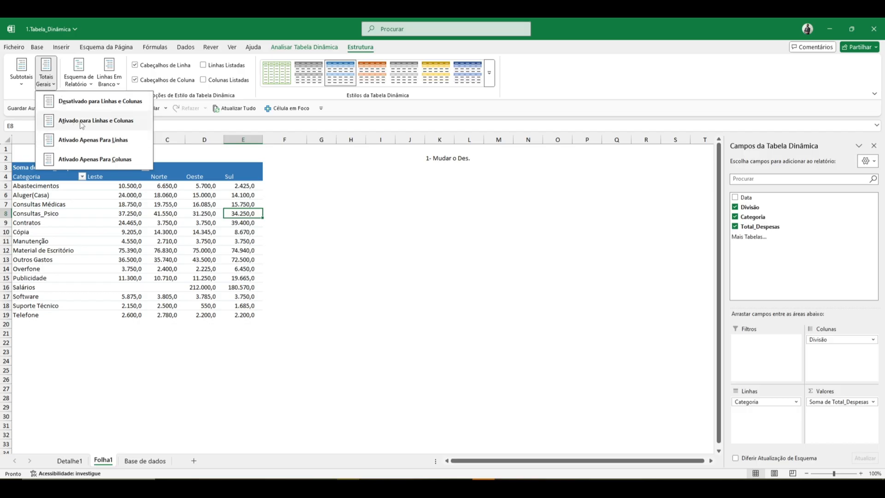
click(85, 164)
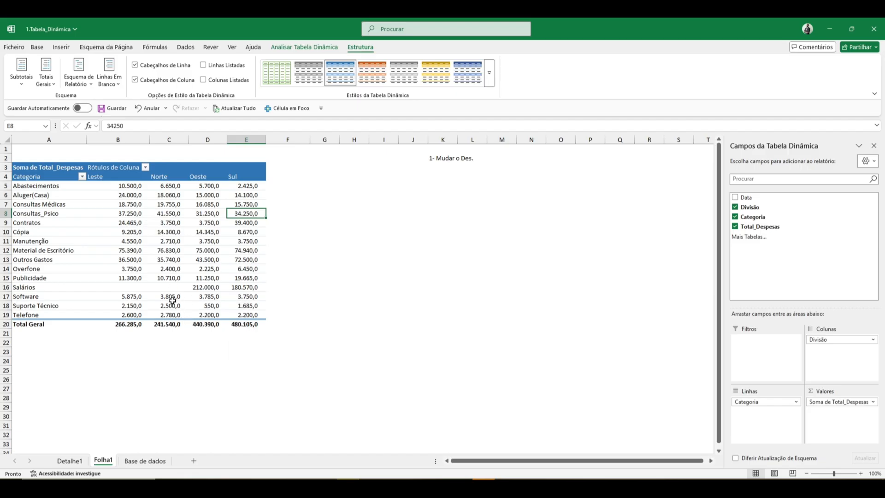
click(27, 87)
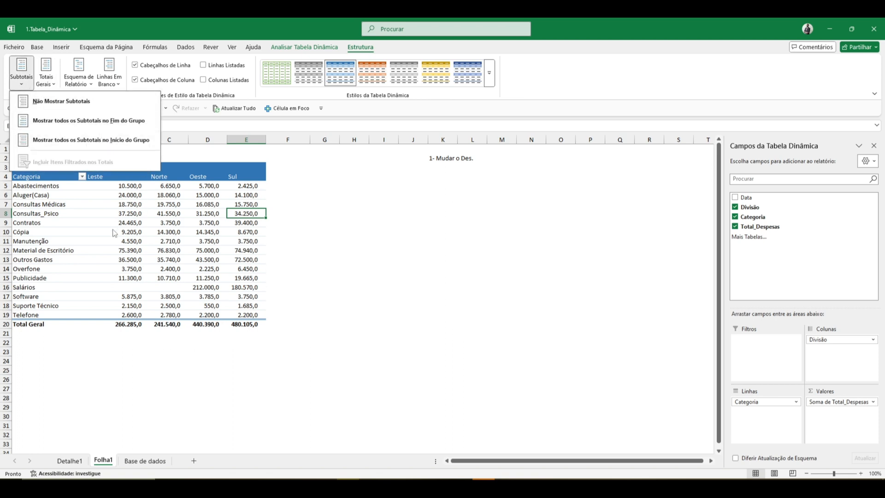
click(126, 207)
click(124, 203)
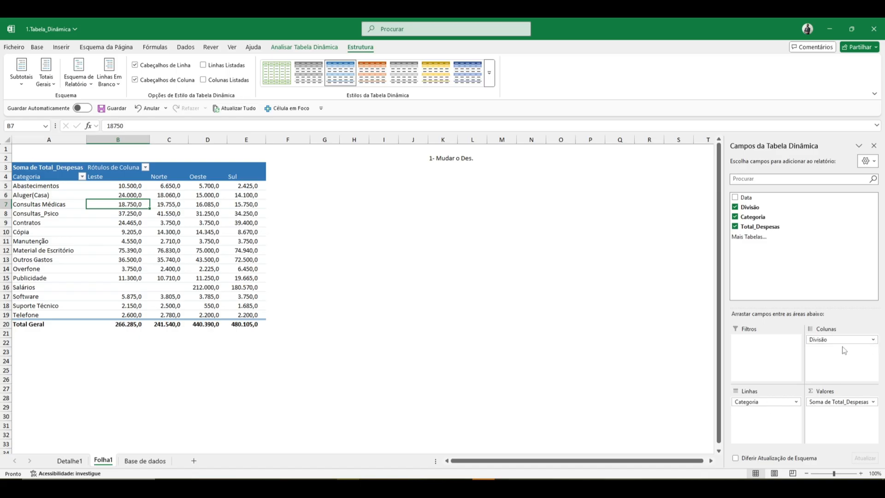
Rearrange the pivot table so both fields are row fields, with Categoria nested under Divisão and no column field.
drag(838, 340, 778, 415)
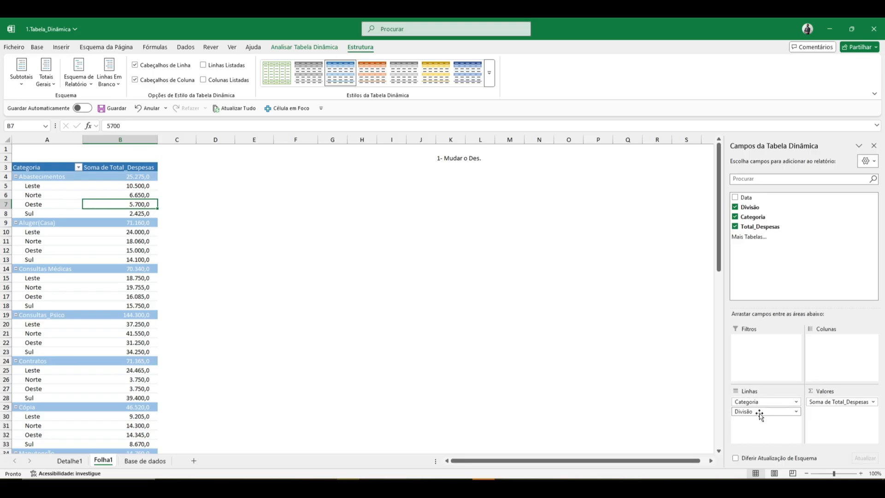
drag(759, 414, 851, 352)
drag(765, 401, 681, 391)
drag(820, 340, 770, 402)
drag(766, 217, 774, 428)
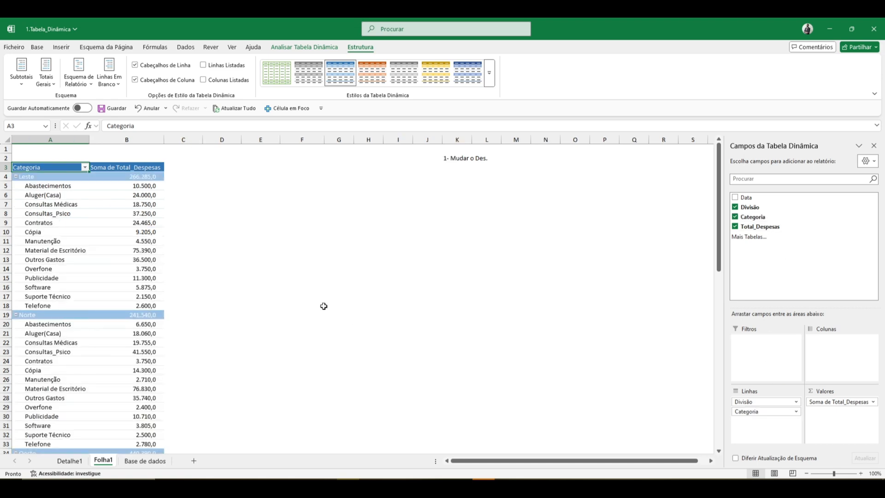
Hide all of the pivot table's division subtotals, and show them again at the top of each group.
click(54, 179)
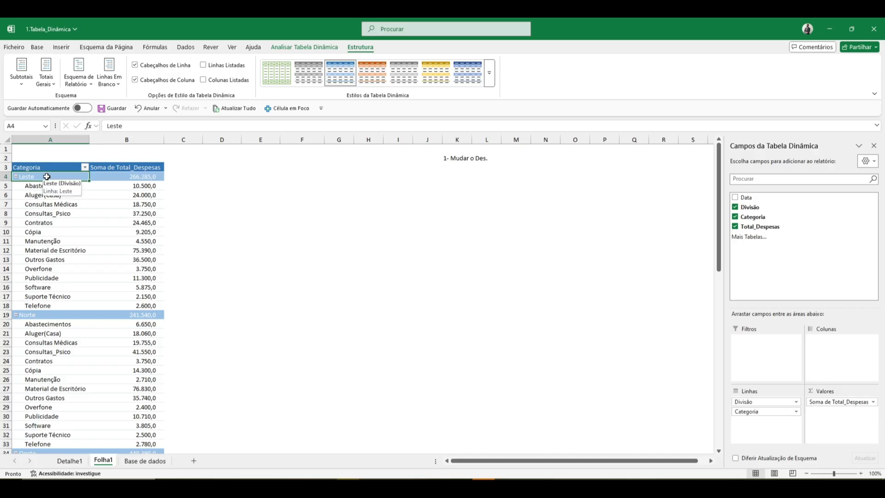
drag(40, 185, 46, 307)
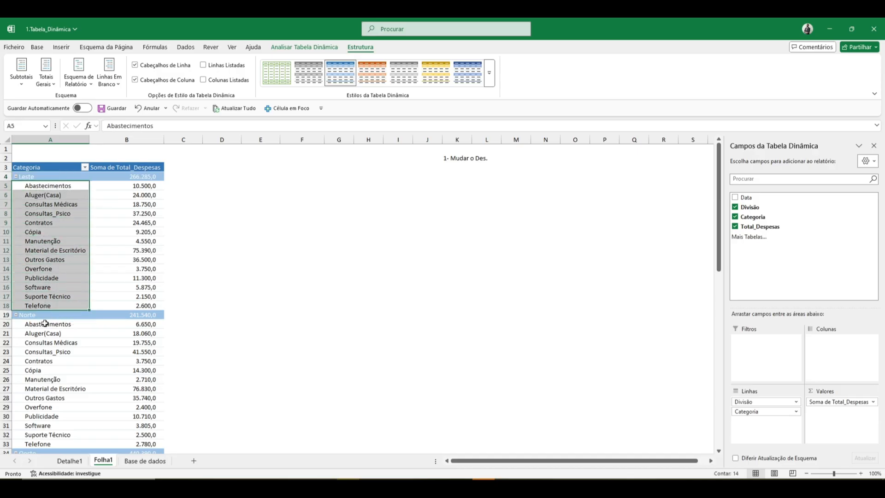
click(42, 317)
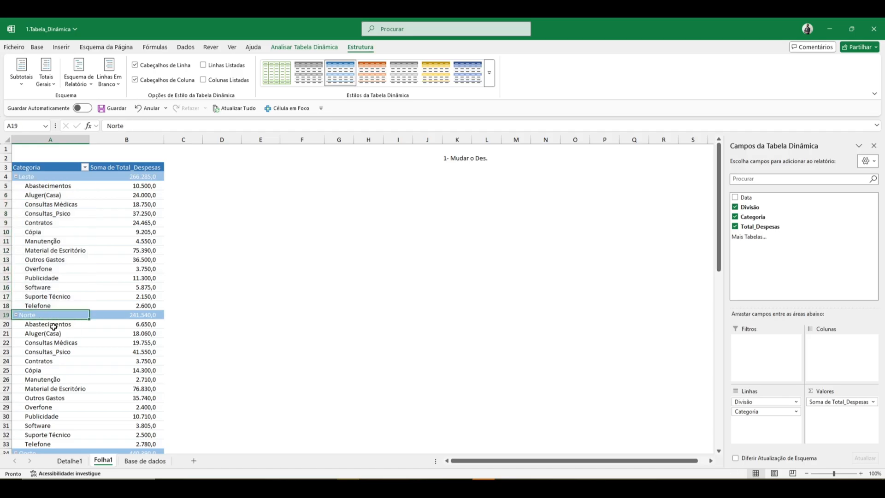
drag(53, 326, 49, 434)
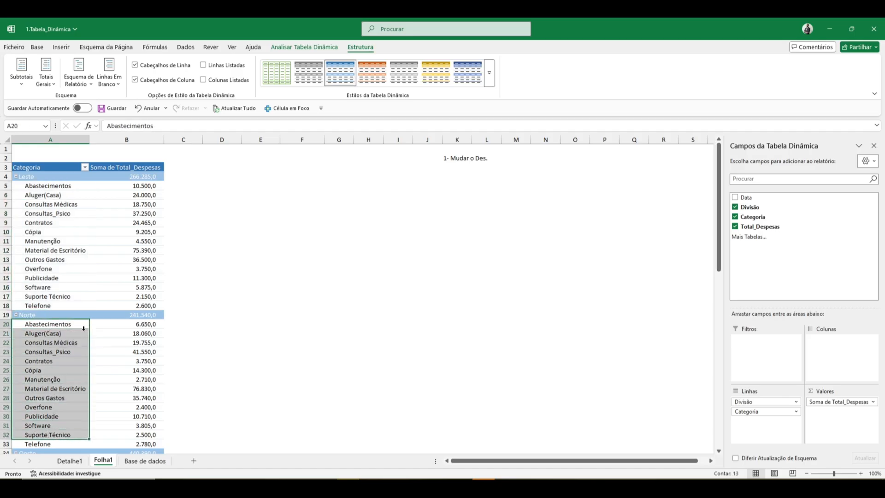
click(142, 314)
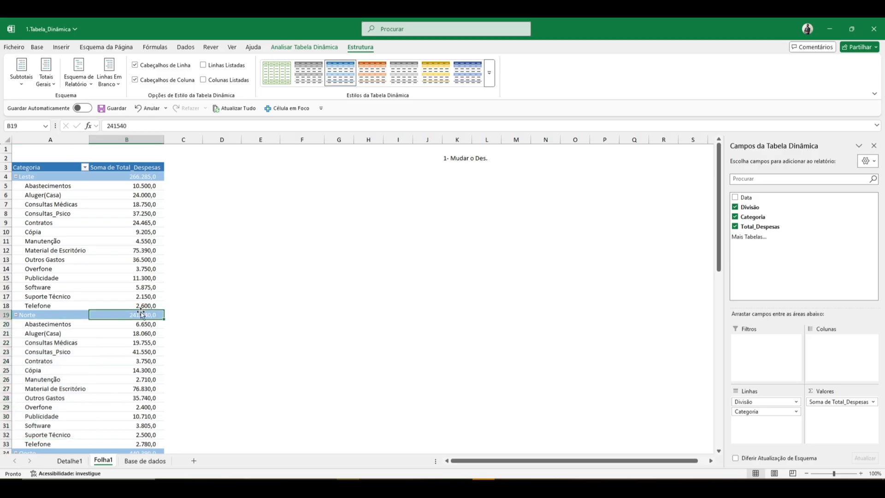
click(25, 82)
click(58, 100)
click(131, 178)
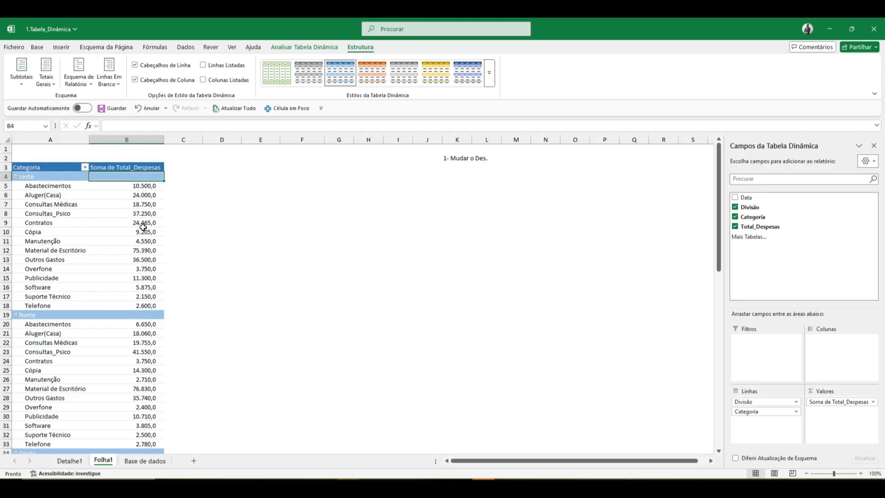
click(22, 80)
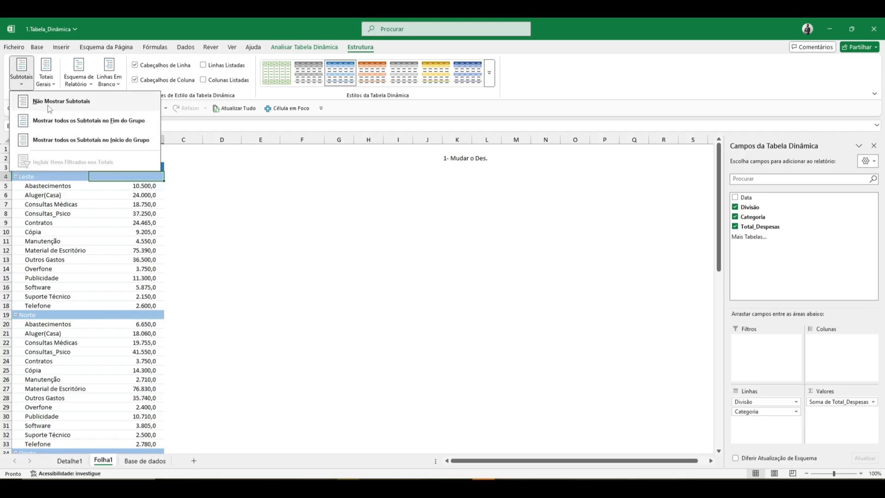
click(64, 145)
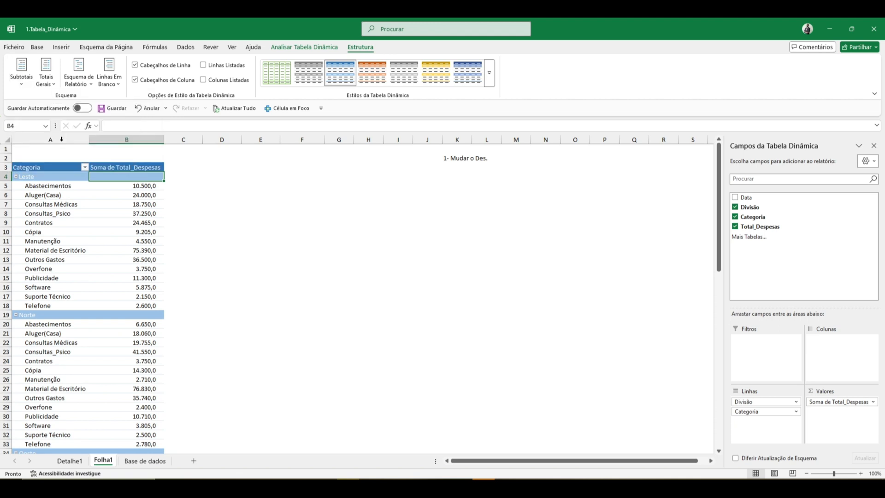
Move the pivot table's subtotals to the bottom of each group and back to the top.
click(22, 73)
click(81, 121)
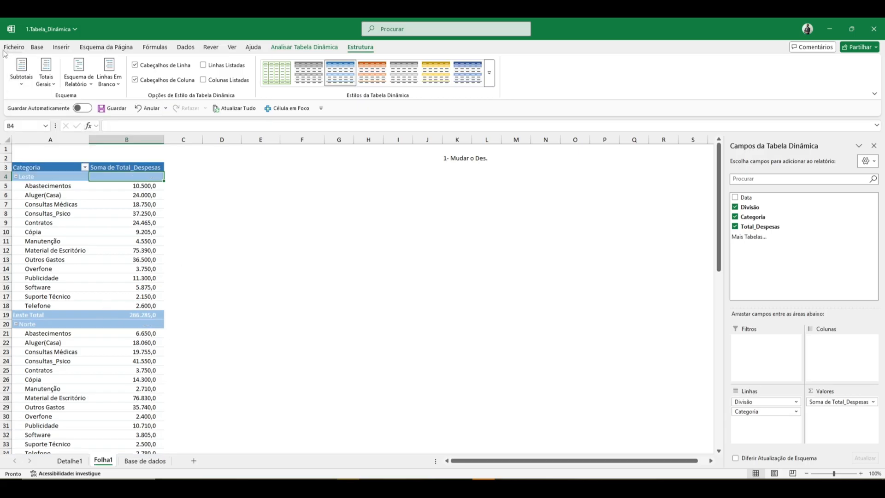
click(21, 73)
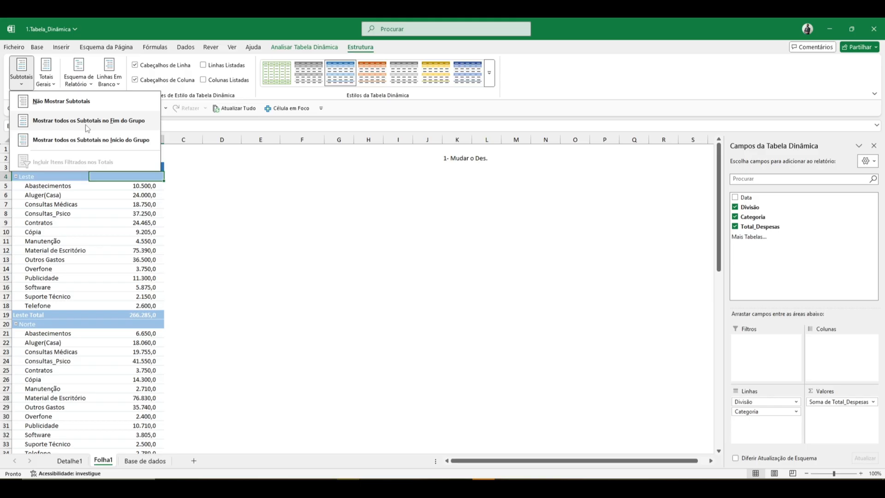
click(100, 141)
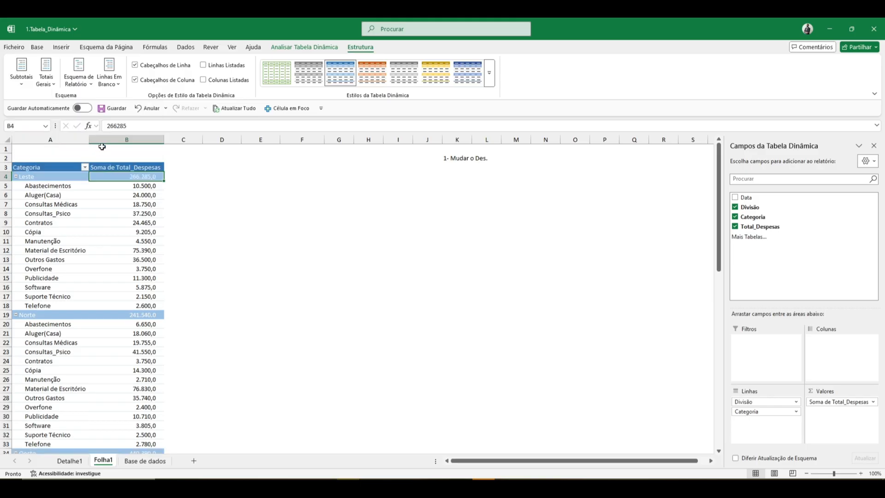
click(140, 273)
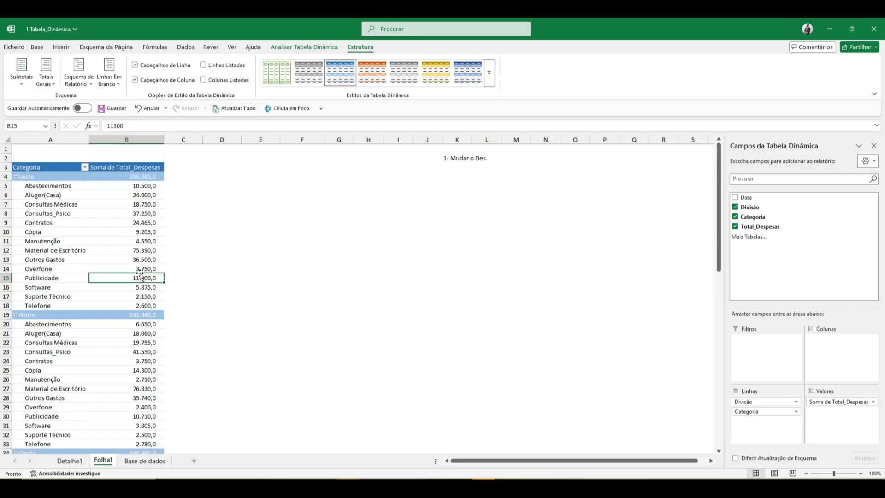
Switch the pivot table's report layout to tabular form, with Divisão and Categoria in separate columns.
click(113, 231)
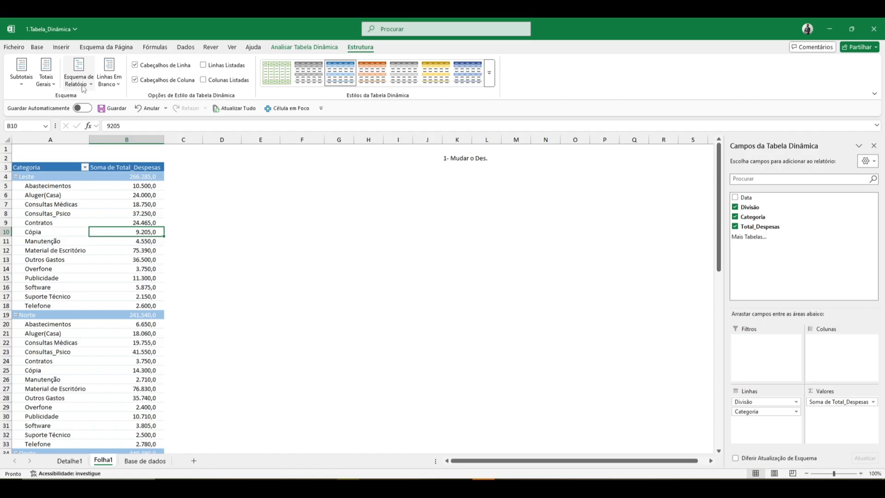
mouse_move(146, 215)
click(46, 204)
click(44, 178)
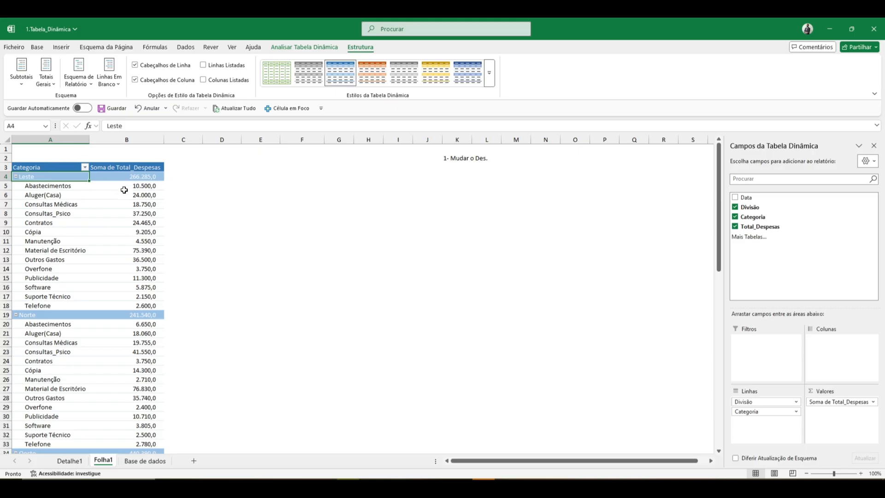
mouse_move(124, 190)
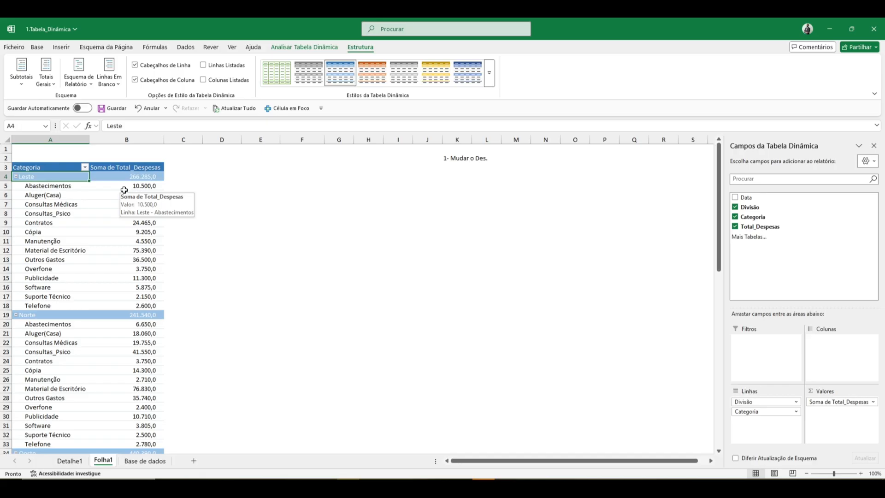
mouse_move(108, 215)
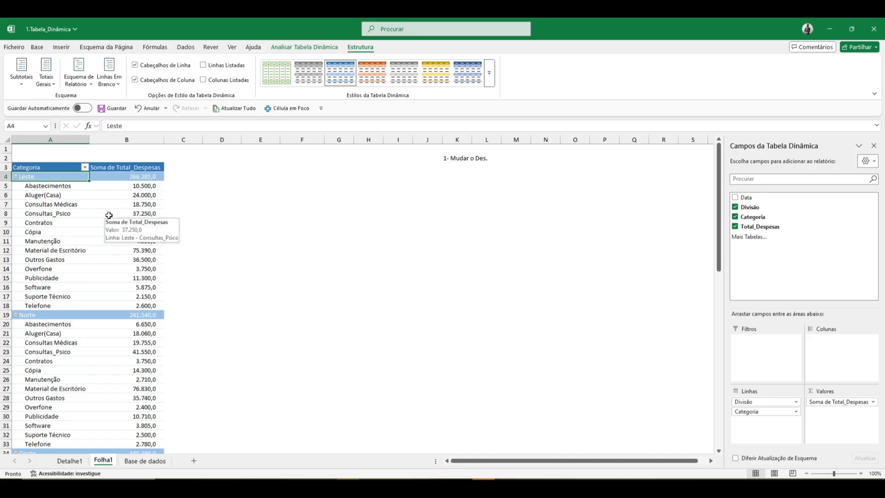
click(79, 85)
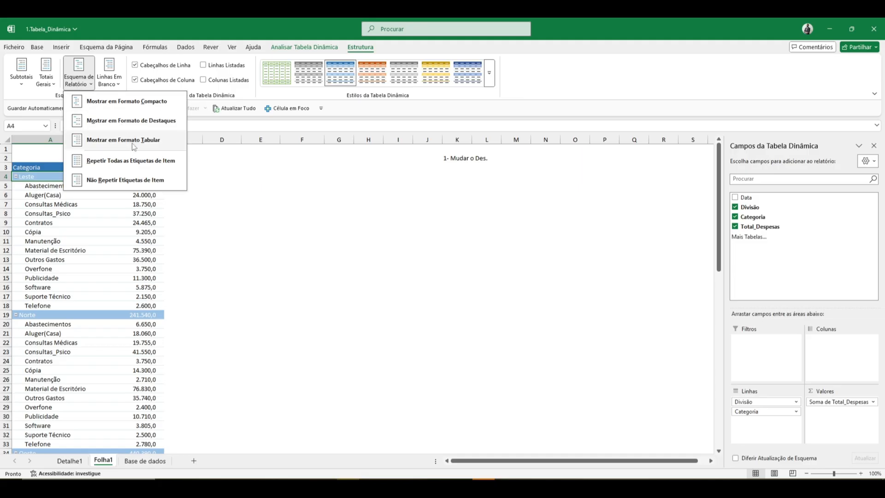
click(129, 141)
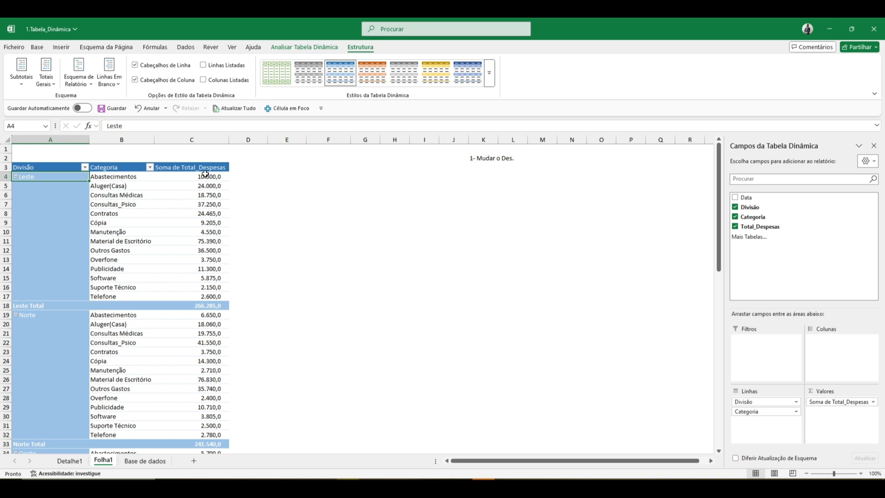
drag(205, 177, 207, 295)
click(49, 177)
click(139, 205)
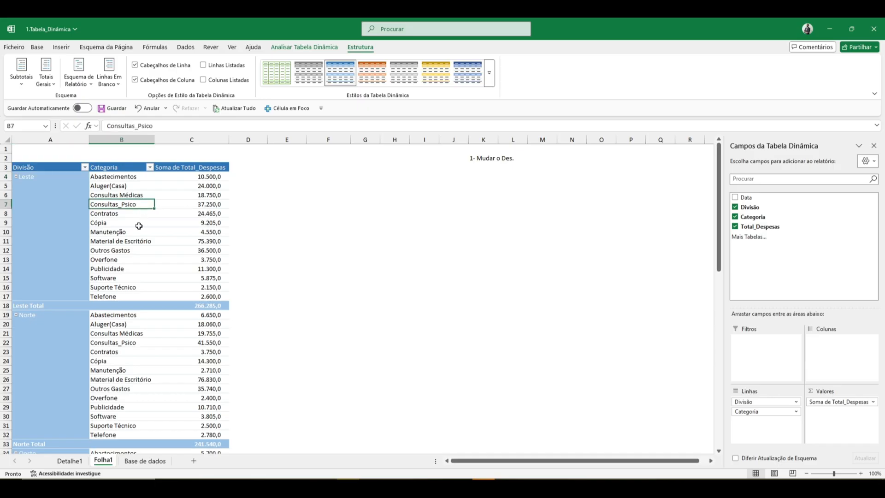
click(206, 216)
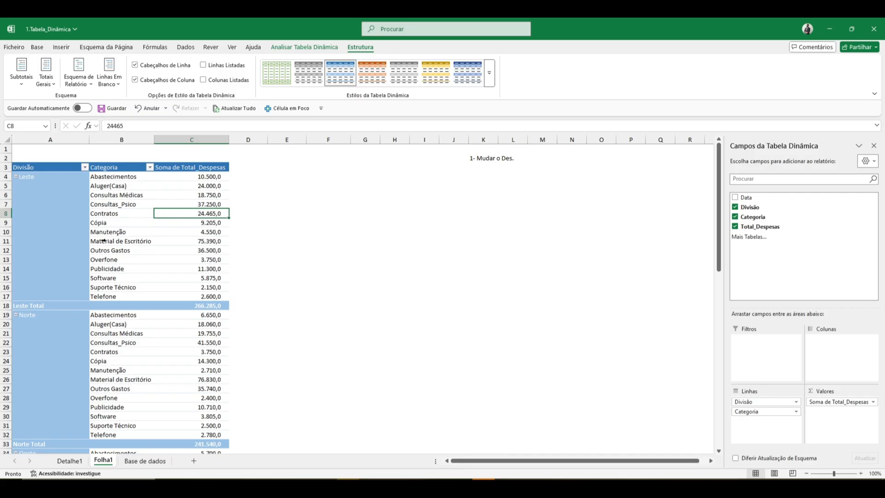
Change the pivot table's report layout to compact form and back to tabular form.
click(79, 76)
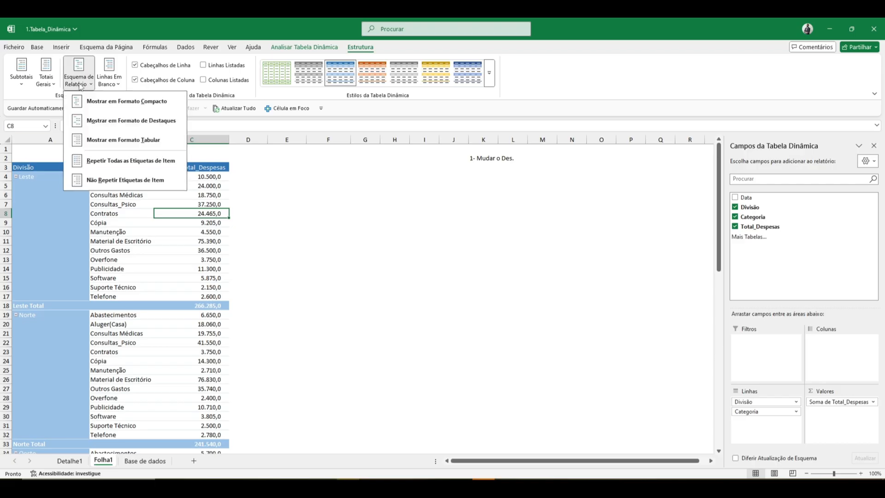
click(120, 103)
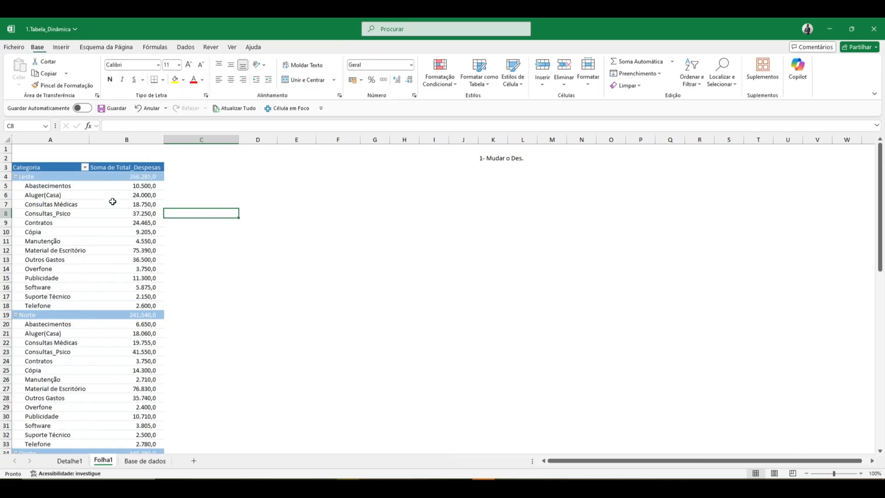
click(113, 201)
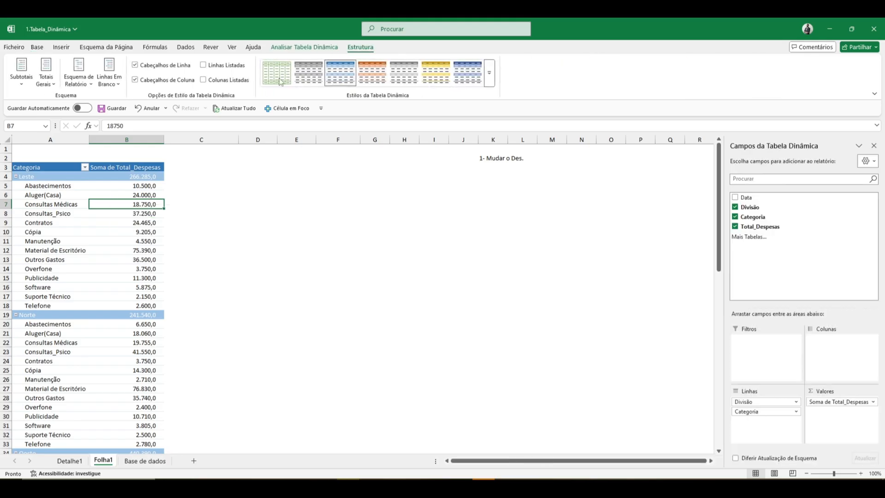
click(86, 79)
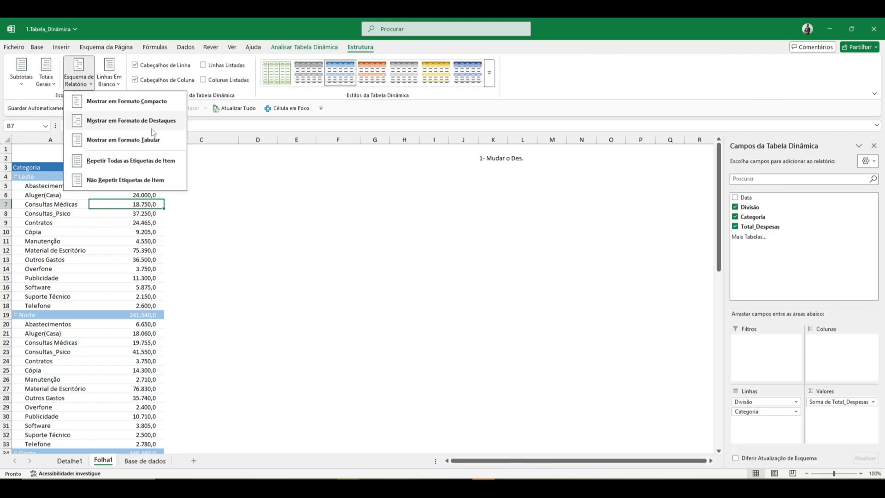
click(154, 144)
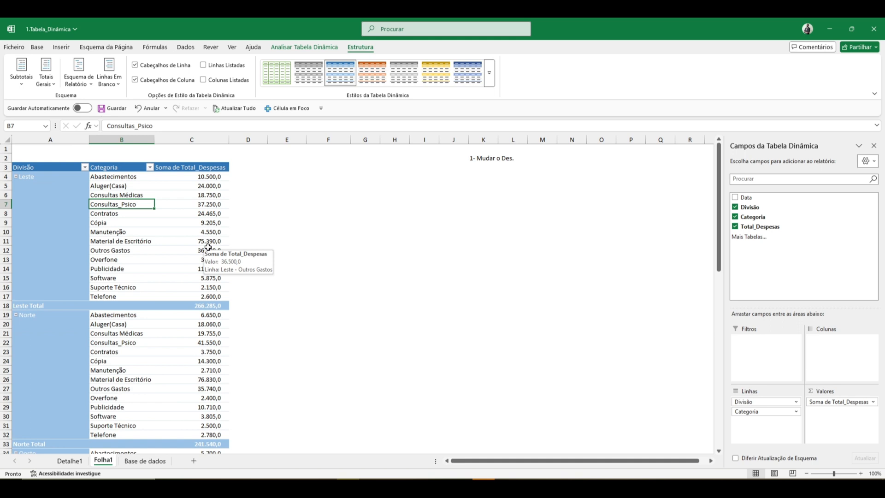
Rename the pivot table's "Soma de Total_Despesas" column header to "Valor".
click(185, 168)
mouse_move(227, 190)
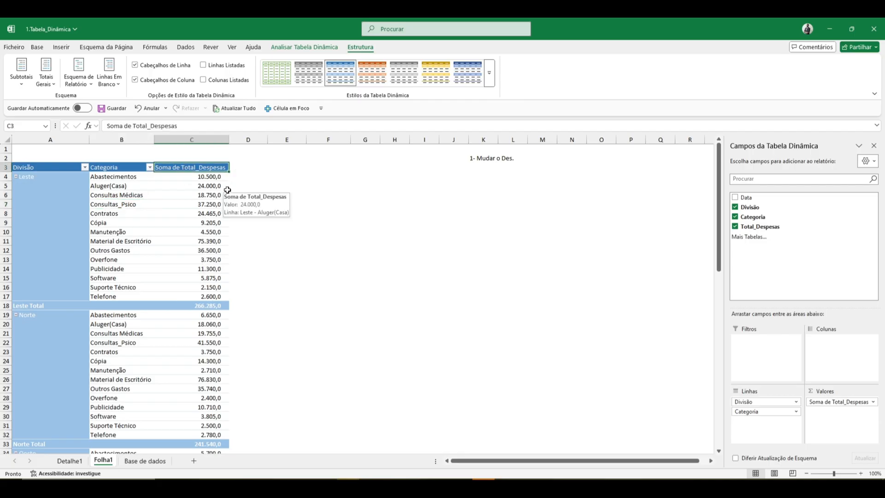
text(Valor)
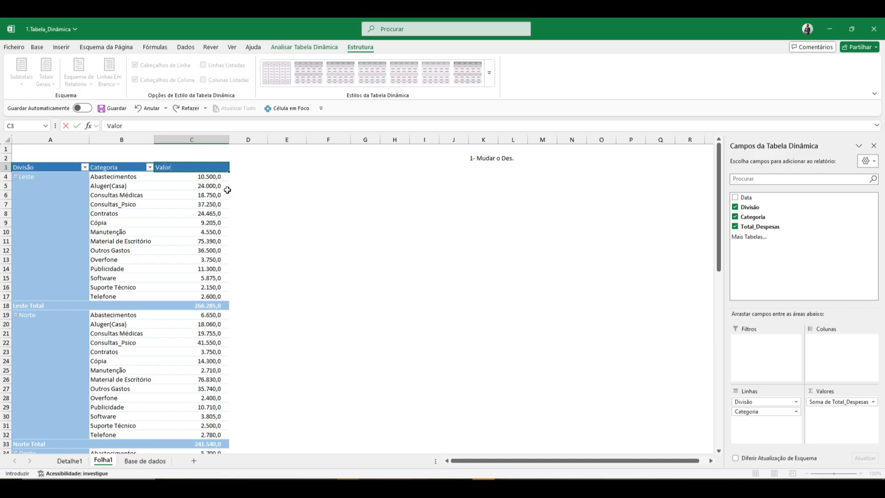
key(Return)
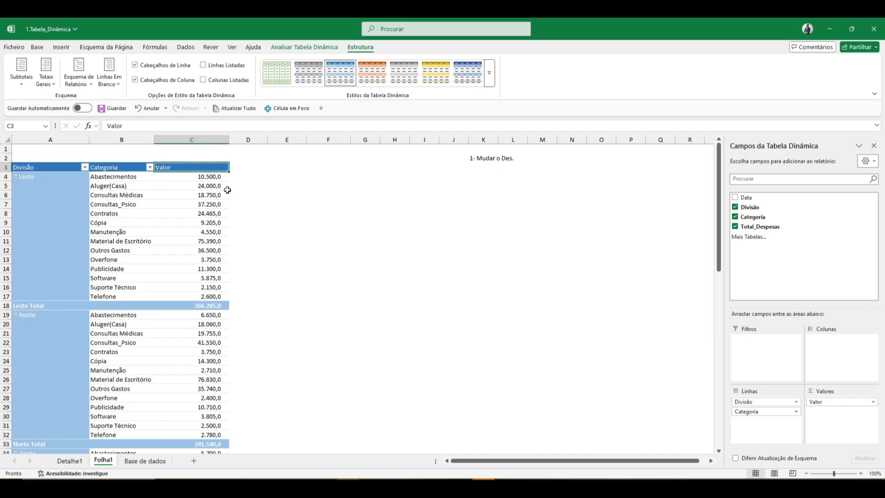
Enter the title "Despesas" in cell B1 above the pivot table on Folha1.
key(Up)
key(Up)
key(Left)
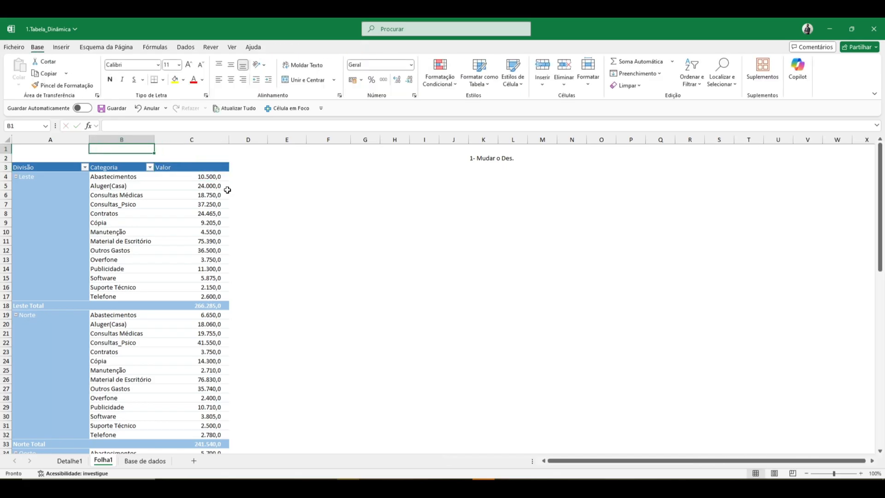
key(ctrl+Page_Down)
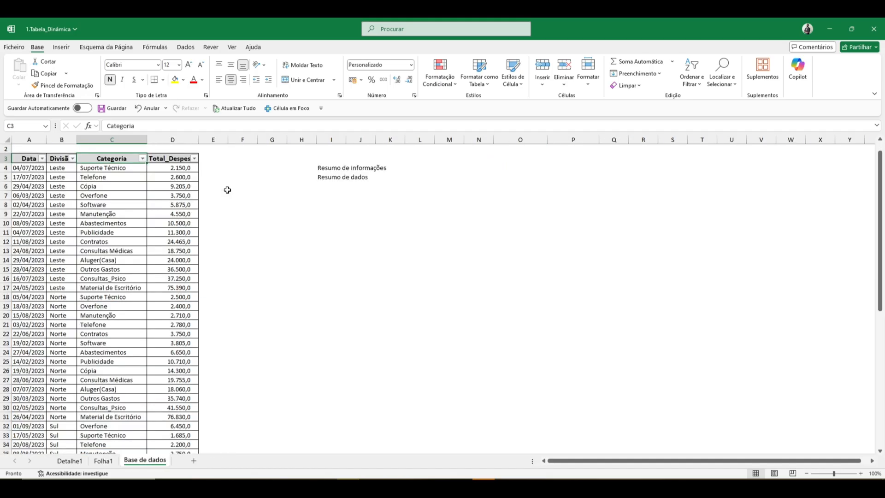
key(ctrl+Page_Up)
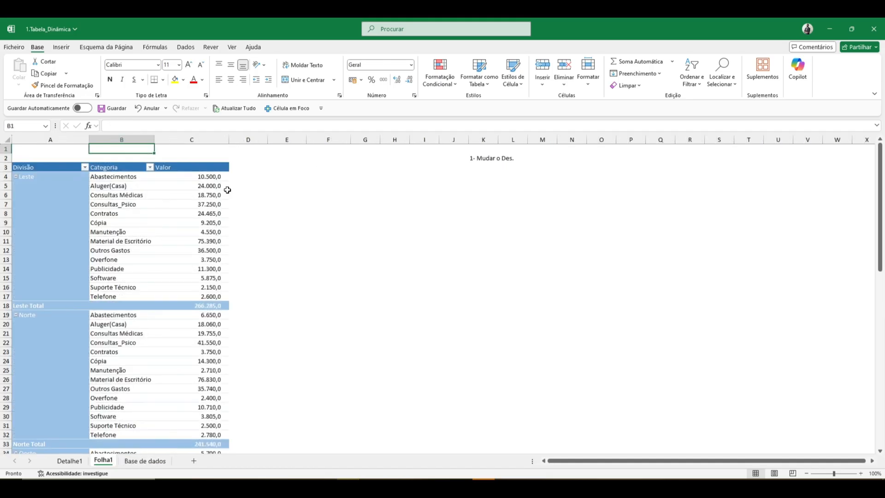
text(Despesas)
key(Return)
Merge and centre the title row across cells A1:C1.
key(Up)
key(Left)
key(shift+Right)
key(shift+Right)
key(shift+Right)
key(shift+Left)
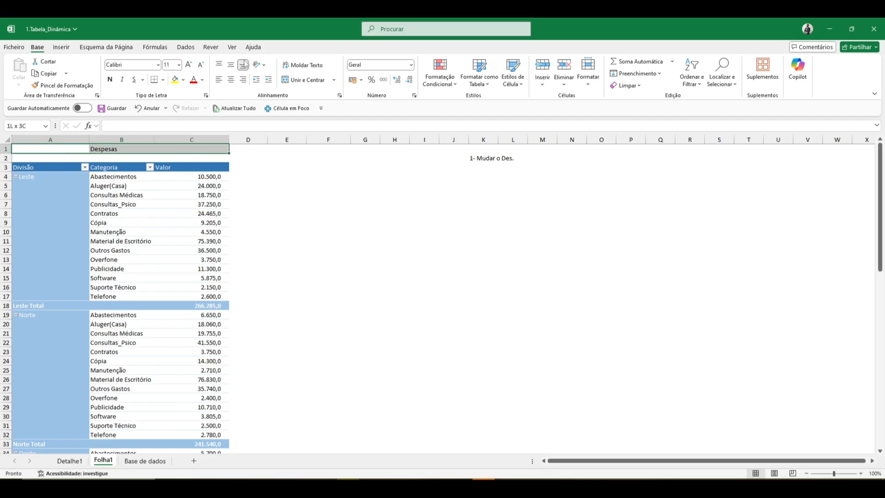
click(288, 80)
Enlarge the "Despesas" title by three font-size steps and make it bold.
click(188, 64)
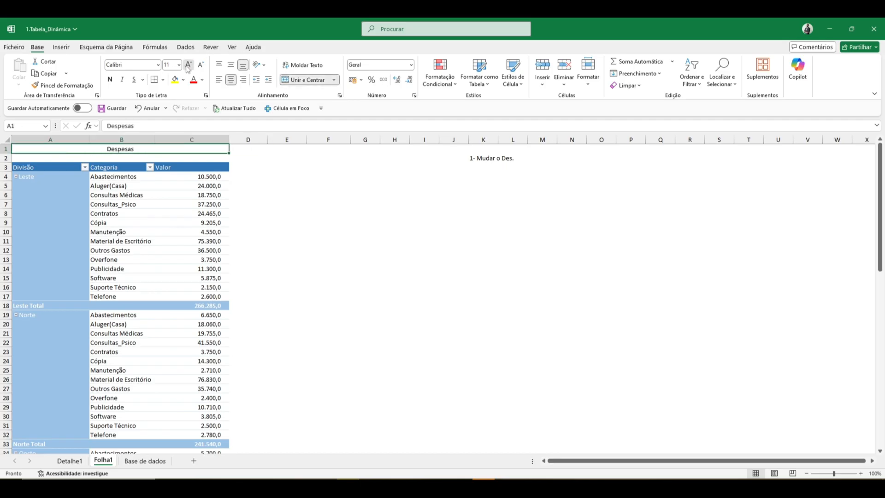
click(189, 64)
click(188, 65)
click(110, 79)
click(259, 277)
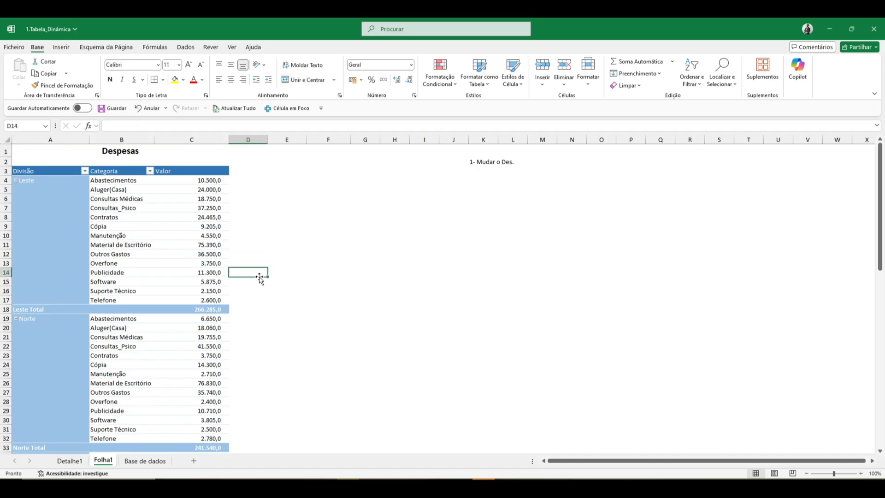
Clear Divisão and Categoria from the pivot table's rows and put only Divisão back as the row field.
click(164, 244)
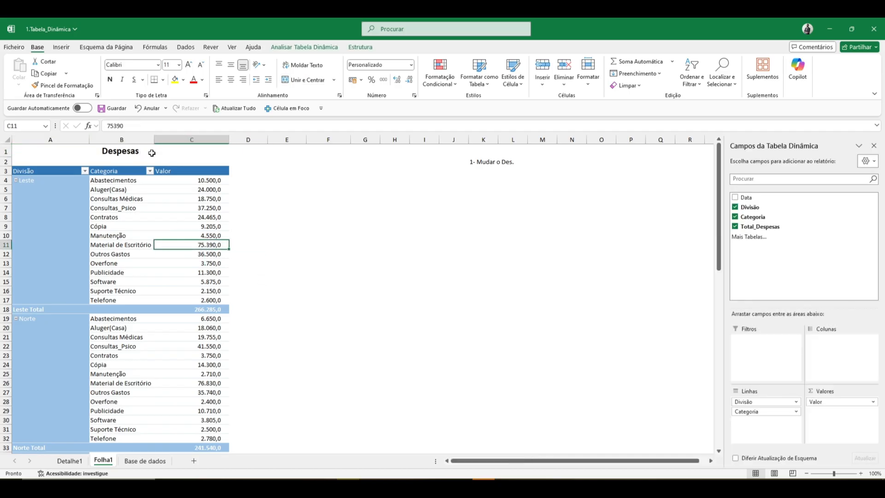
click(138, 201)
click(99, 180)
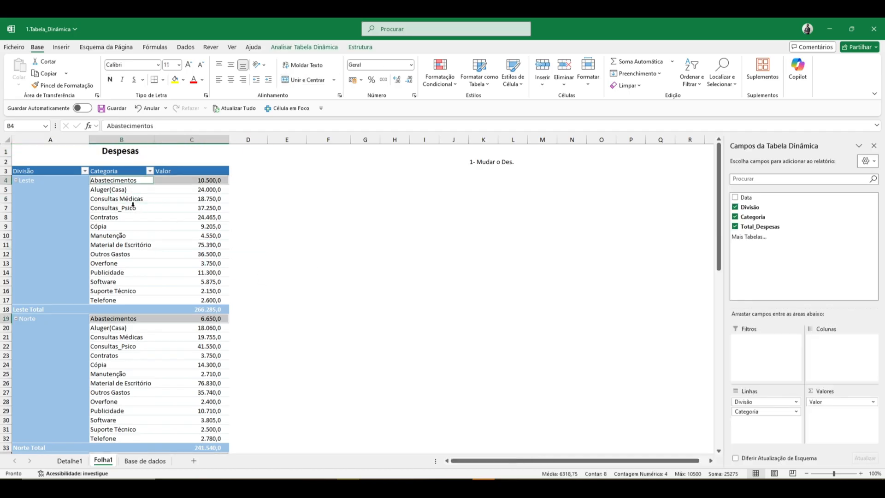
click(134, 210)
drag(758, 401, 660, 387)
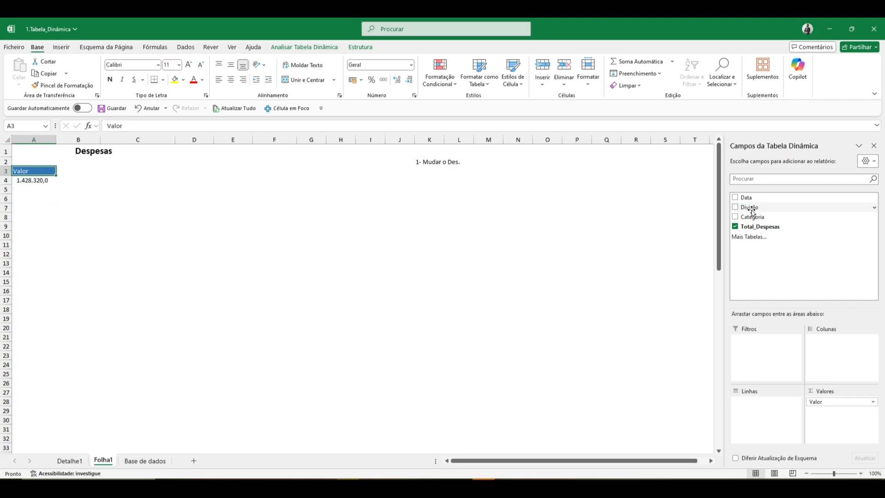
drag(750, 207, 774, 412)
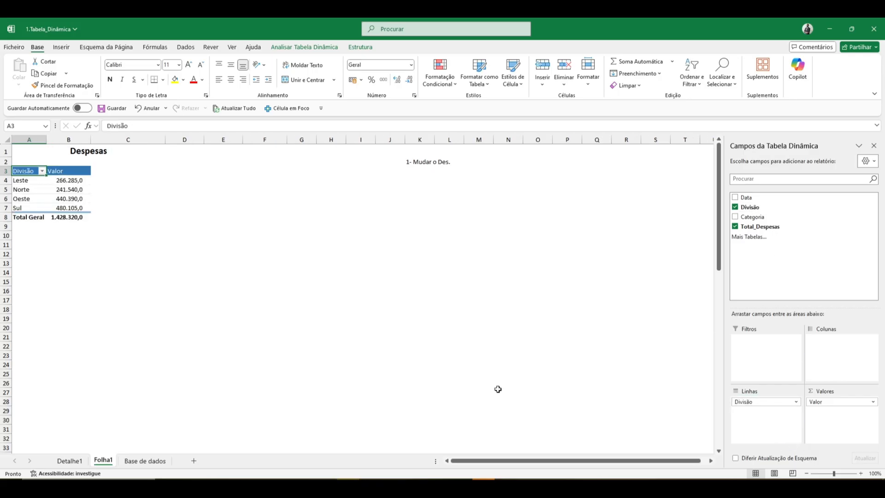
click(63, 197)
click(59, 216)
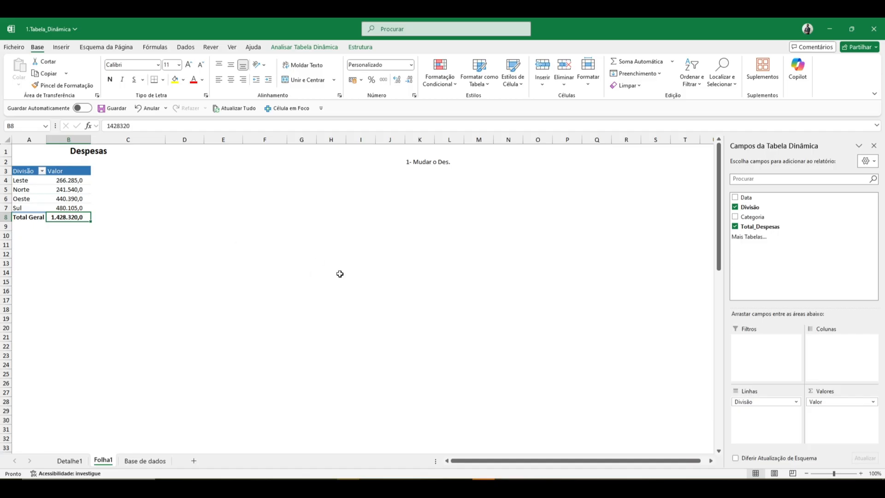
Move Divisão to the pivot table's columns and add Categoria as its row field.
drag(789, 401, 837, 367)
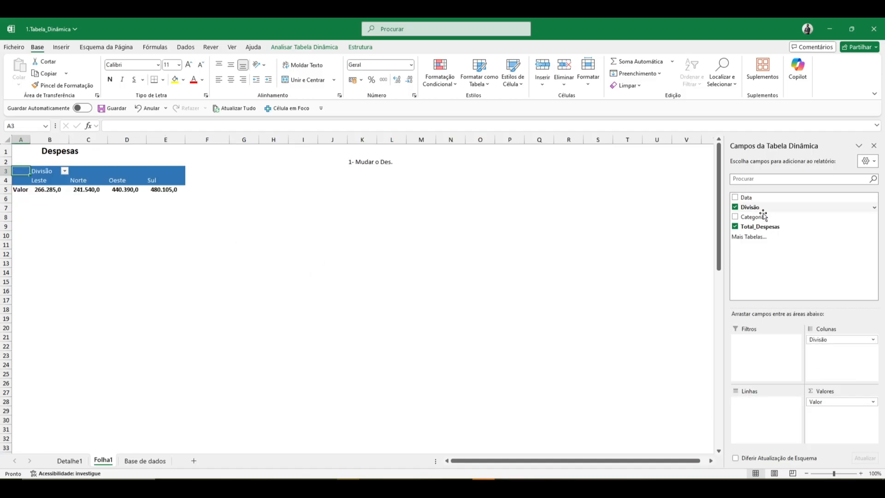
drag(762, 217, 771, 417)
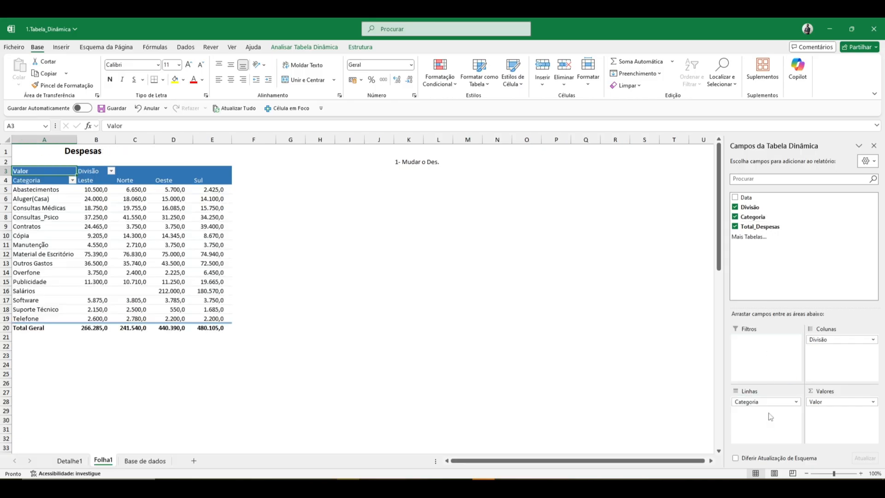
click(183, 216)
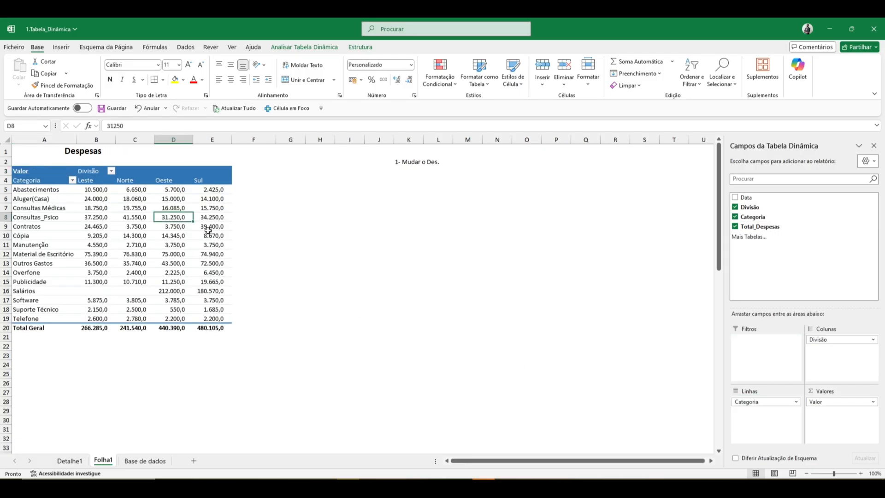
click(223, 273)
click(373, 47)
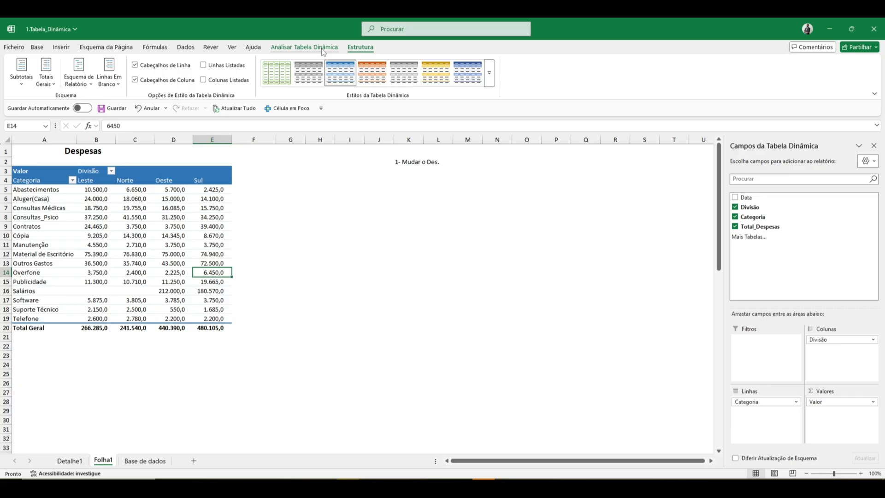
click(203, 180)
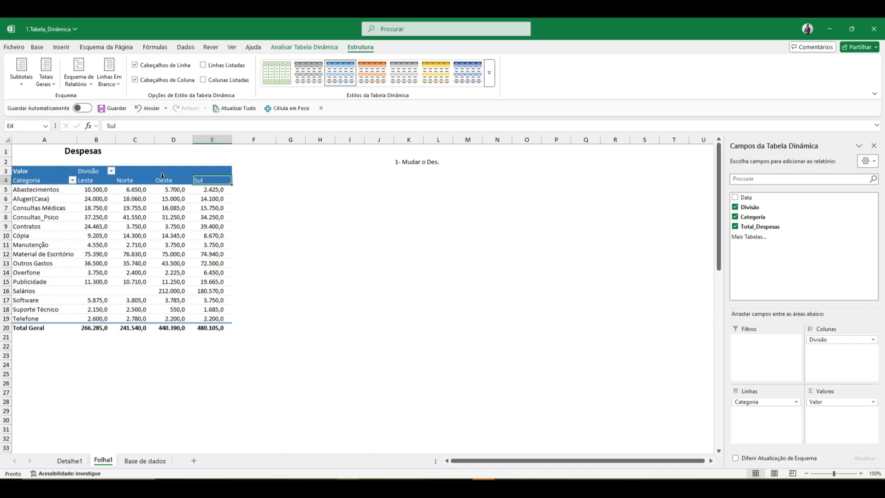
click(136, 182)
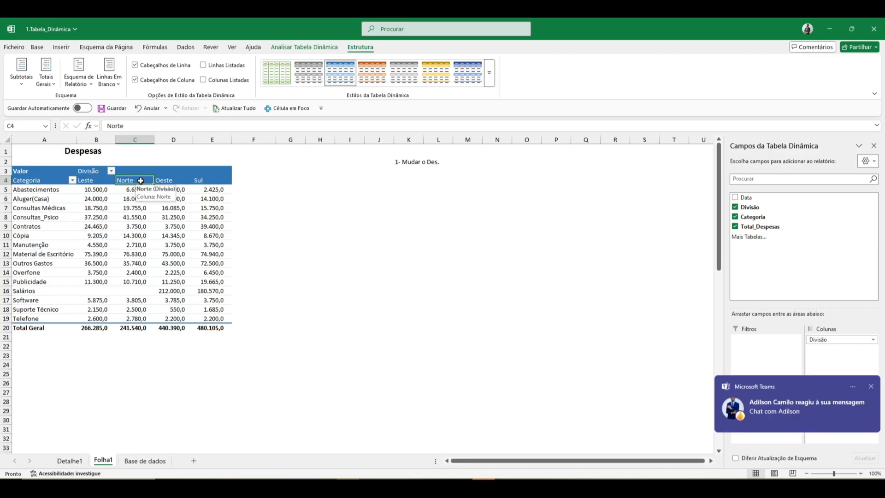
click(211, 181)
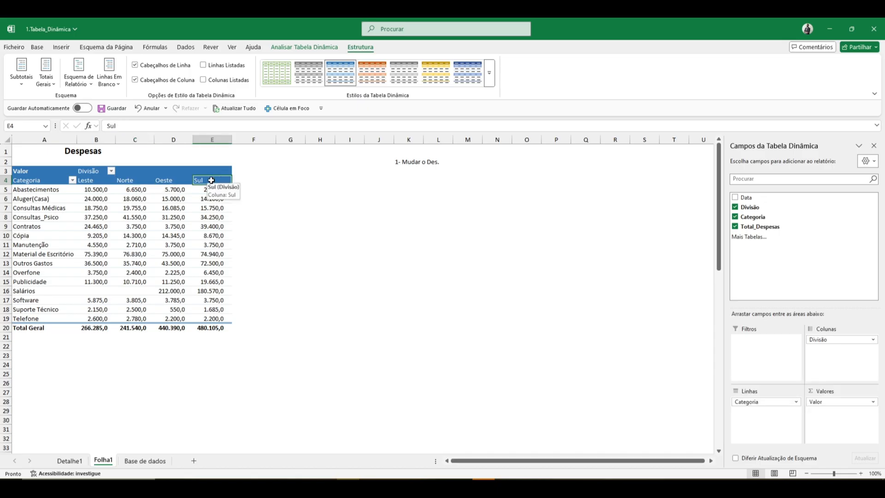
double_click(211, 180)
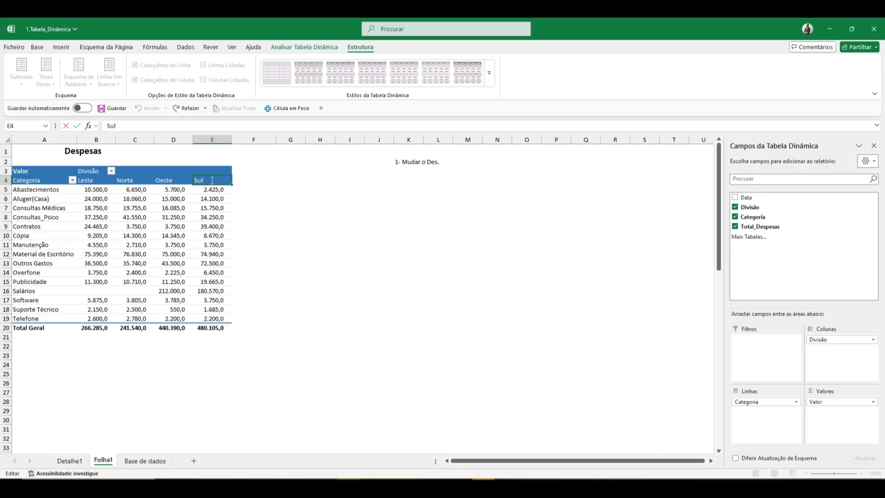
double_click(212, 180)
click(309, 205)
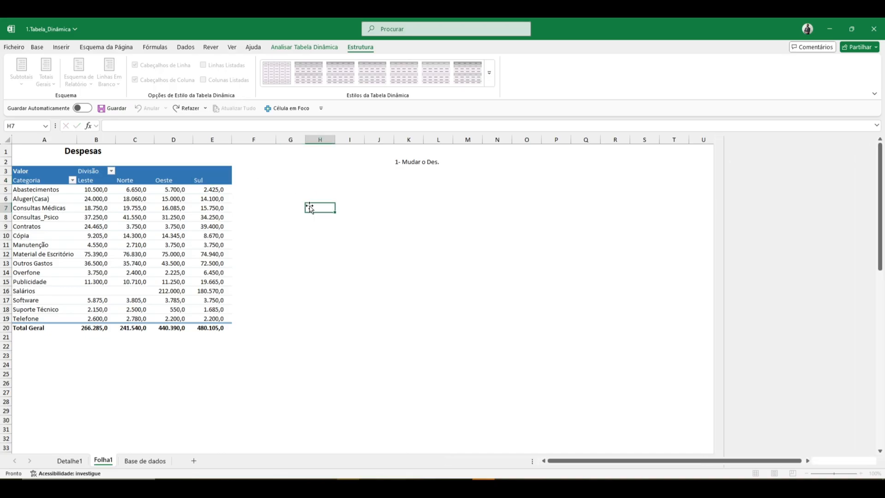
double_click(205, 181)
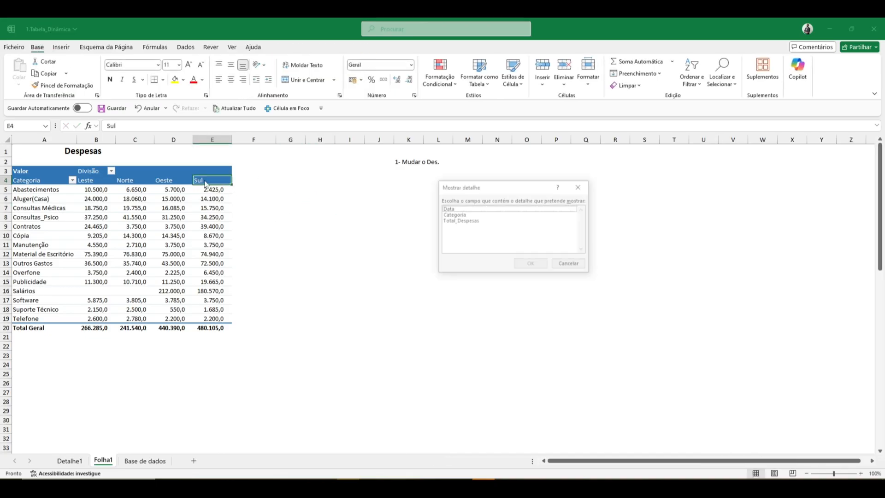
key(Escape)
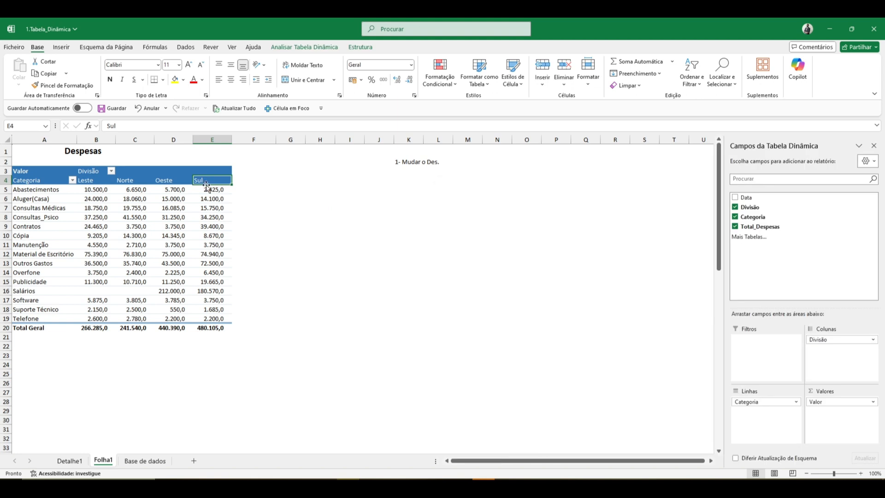
Copy the Sul header text and enter "Sul" over the Norte header in C4 to move the Sul column ahead of Norte.
click(140, 126)
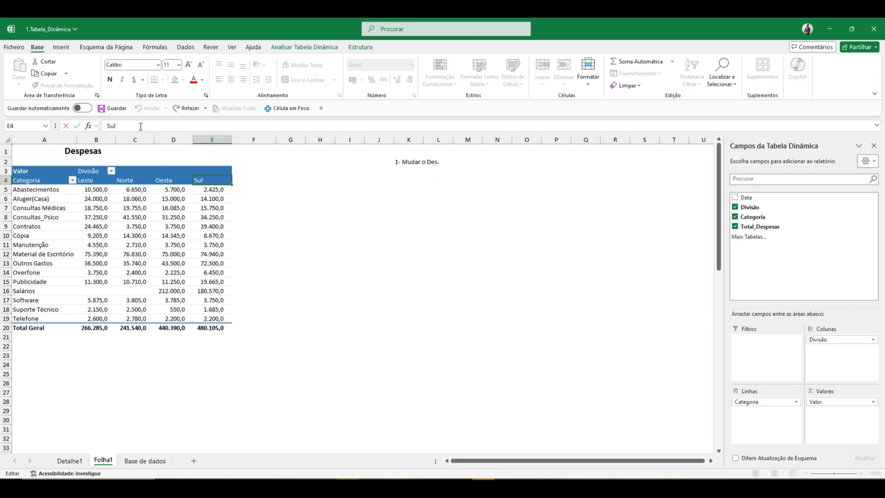
drag(141, 130, 105, 131)
key(ctrl+c)
key(Escape)
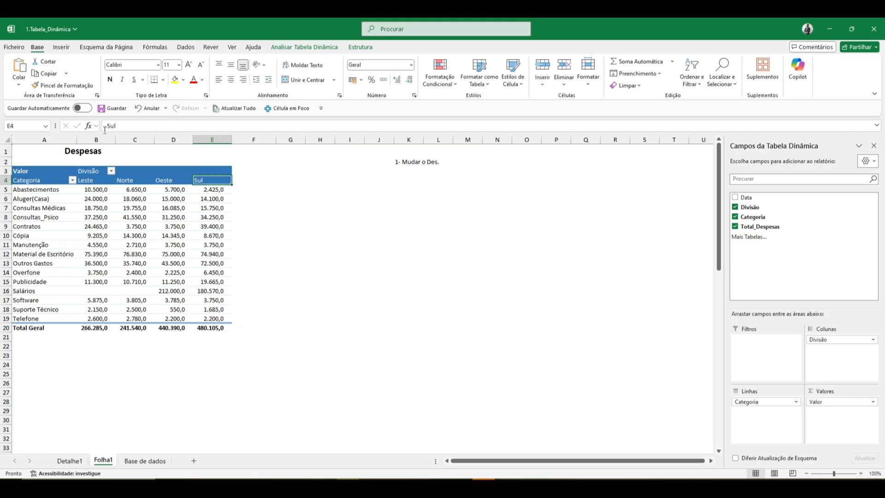
click(136, 182)
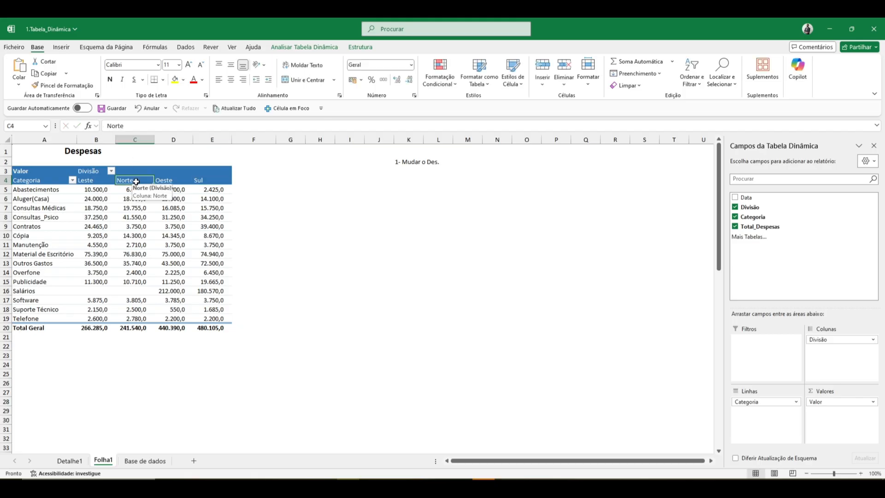
click(136, 126)
drag(125, 127, 96, 127)
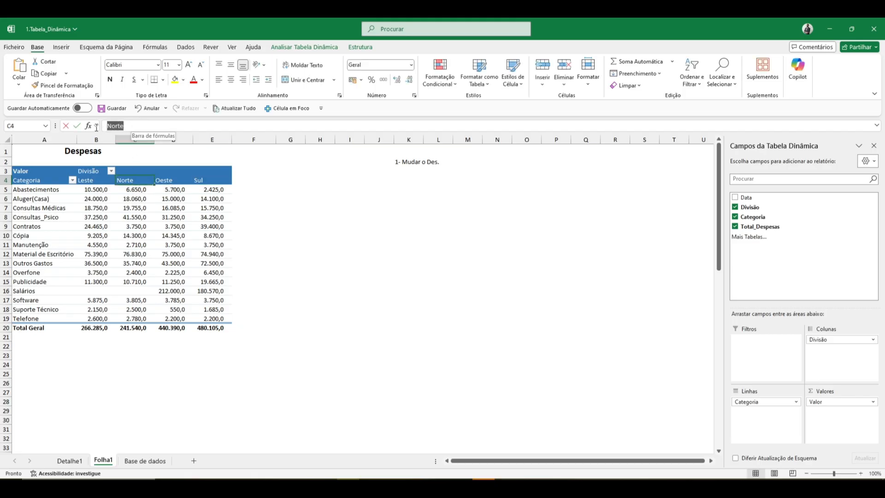
text(Sul)
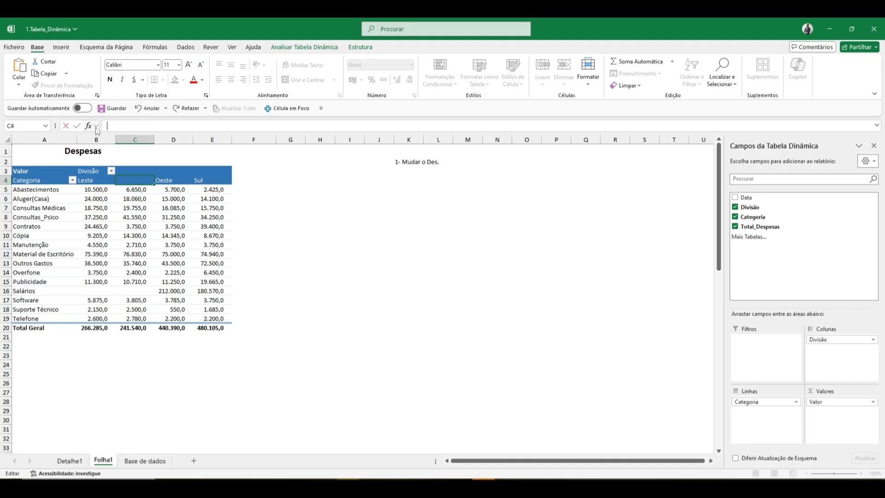
key(Return)
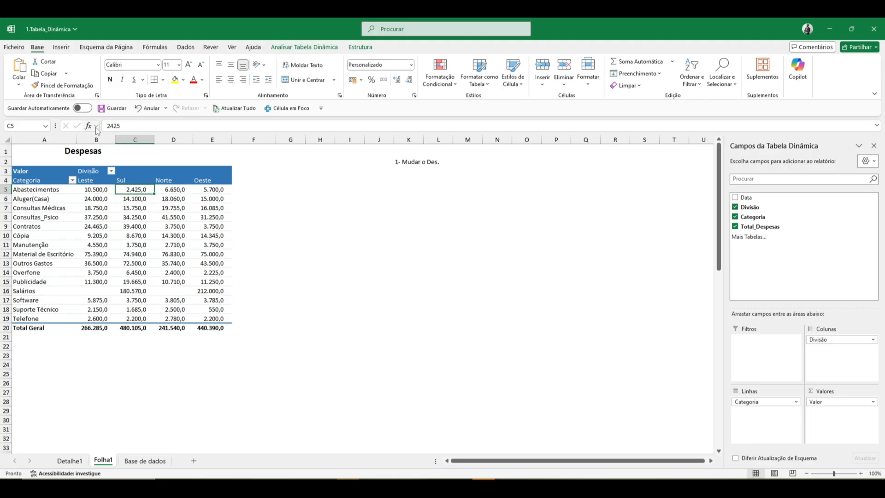
Reorder the division columns by entering "Sul" over the Leste header in B4 and "Norte" over the Oeste header in E4.
click(92, 181)
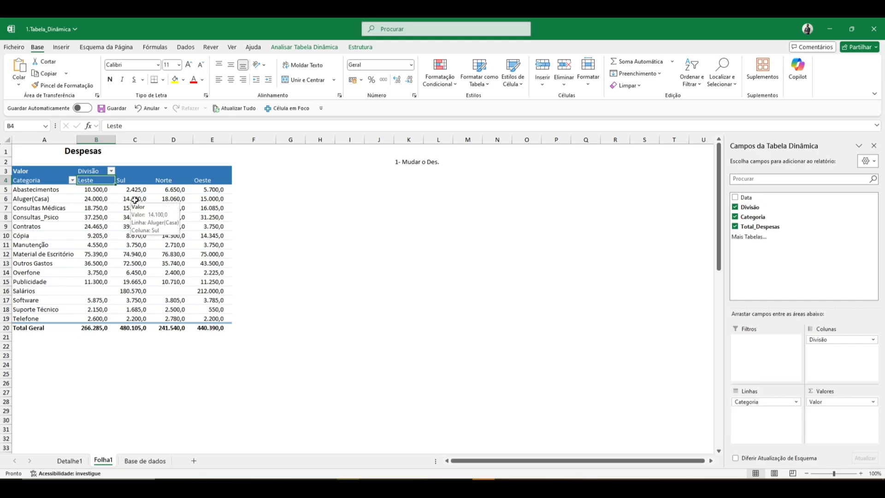
text(Sul)
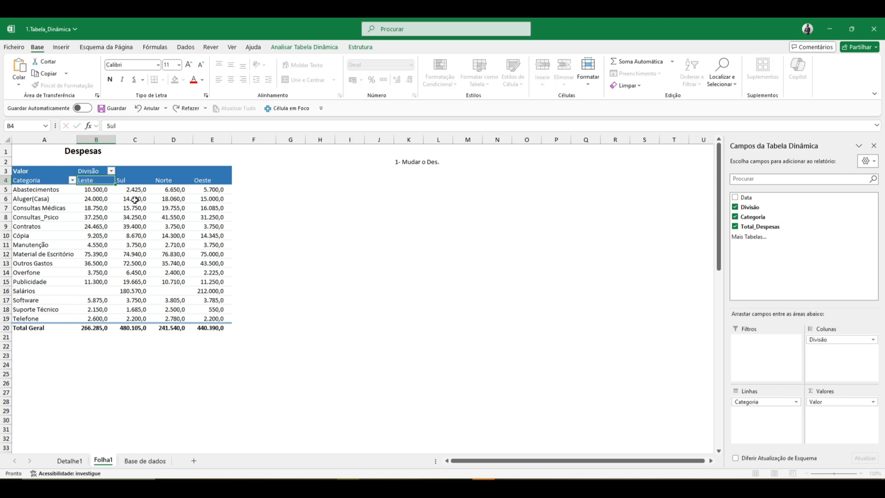
key(Return)
click(209, 188)
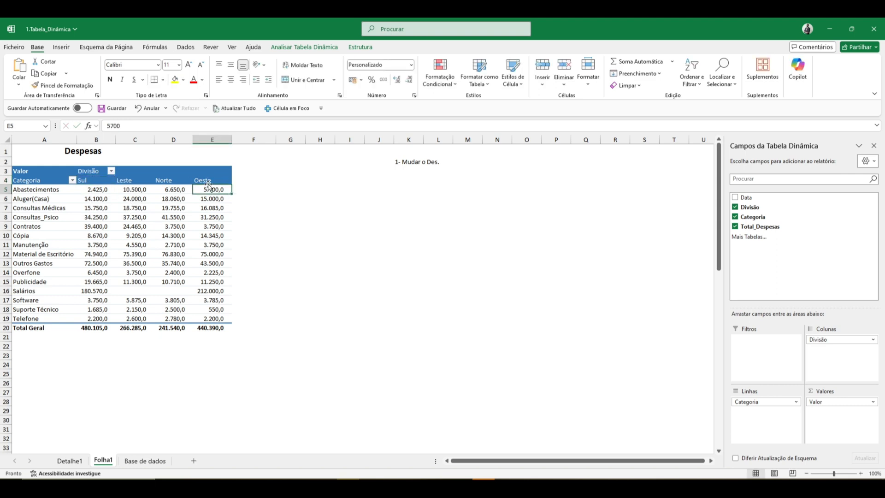
click(209, 181)
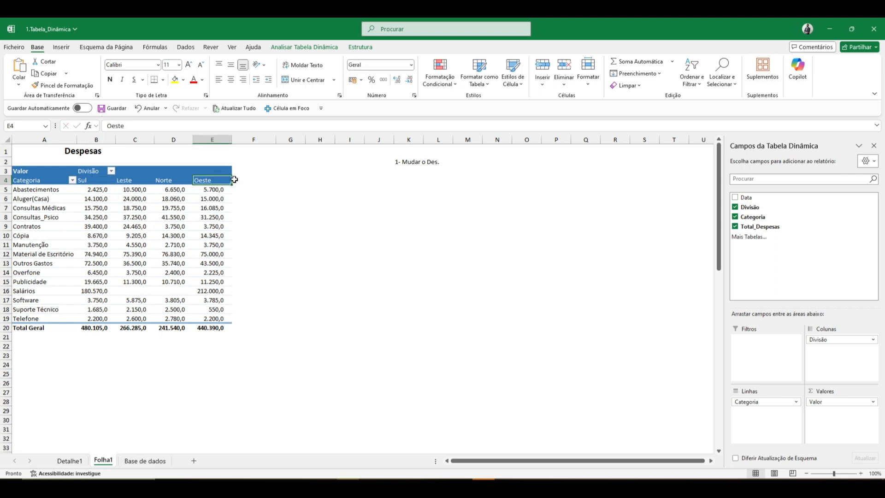
text(Norte)
key(Return)
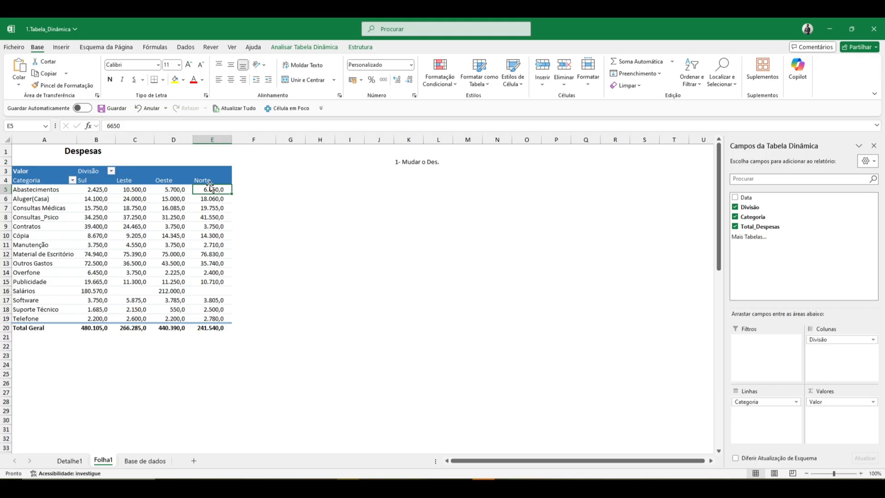
Enter the note "2- Mudar a posição das colunas" in cell K4.
click(409, 179)
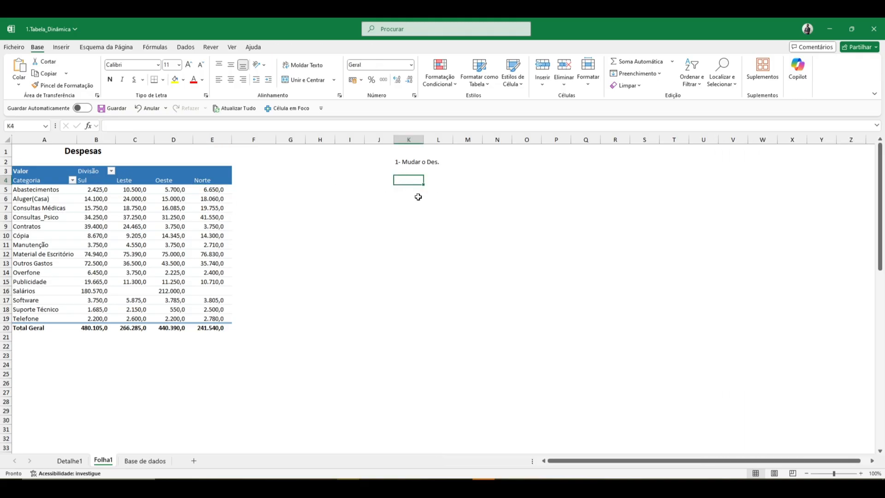
text(2- M)
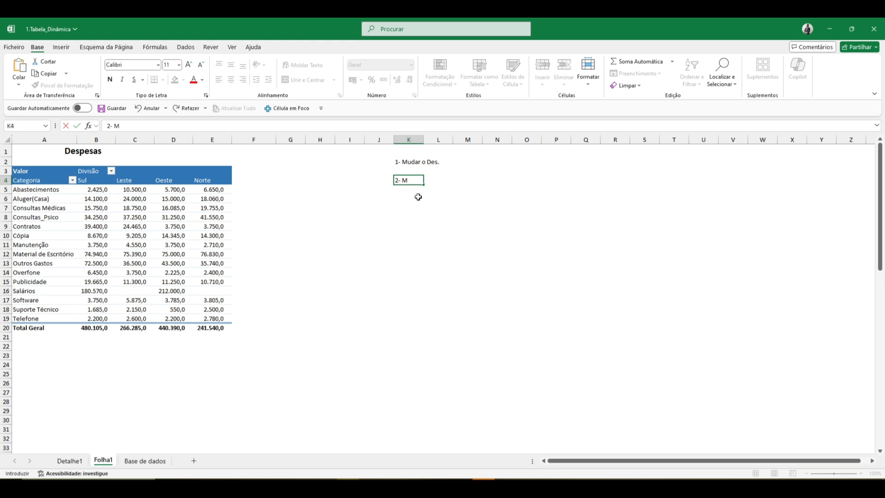
text(udar a posição das c)
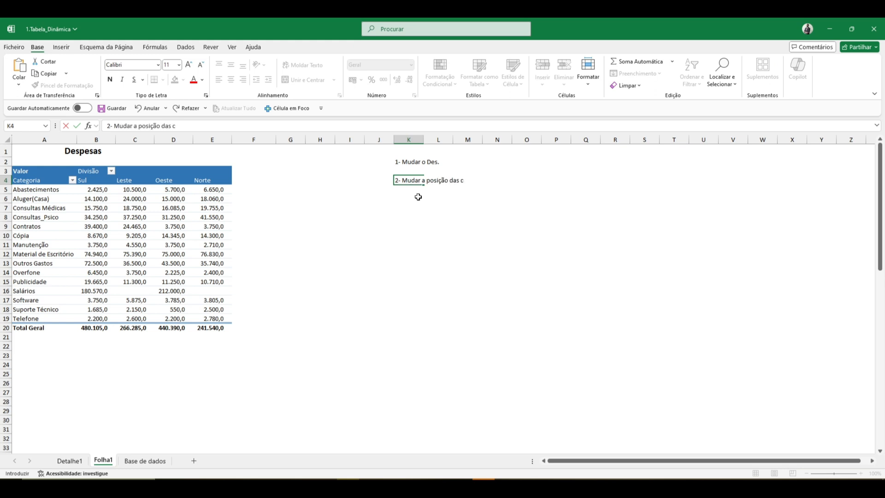
text(olunas)
key(Return)
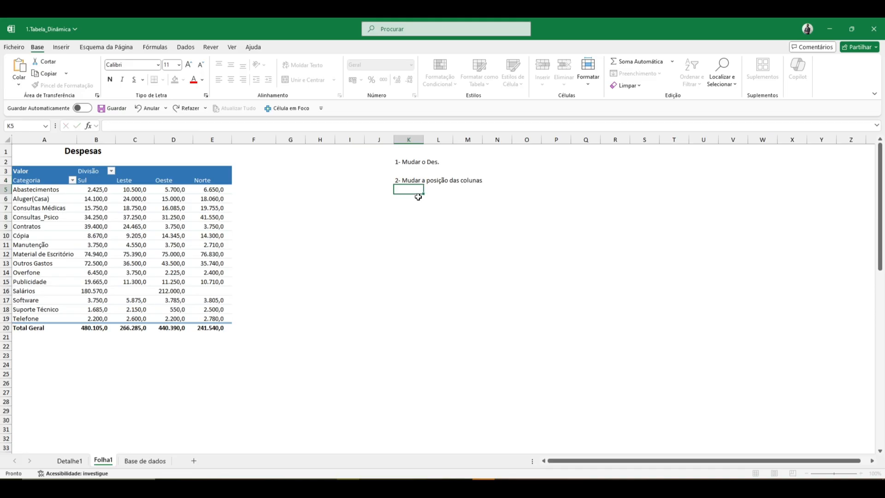
key(Up)
key(Left)
key(Left)
key(Left)
key(Left)
key(Left)
key(Left)
key(Left)
key(Left)
key(Right)
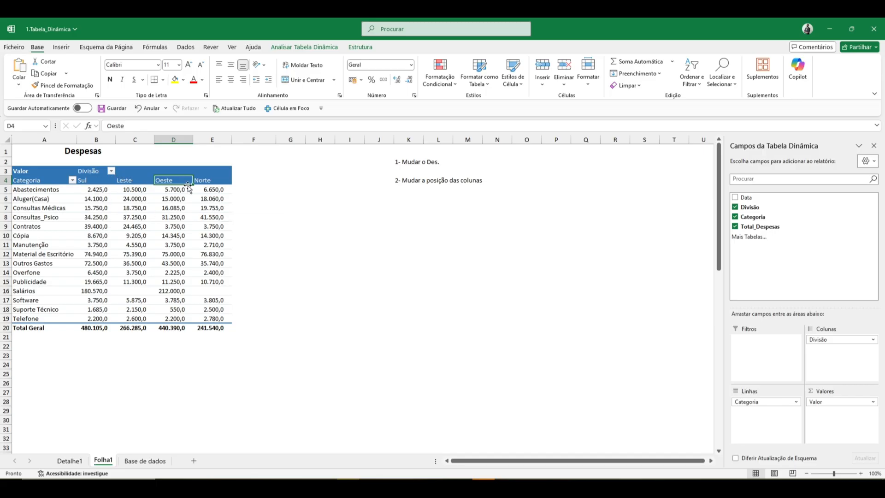
Hide the pivot table's field list.
click(129, 182)
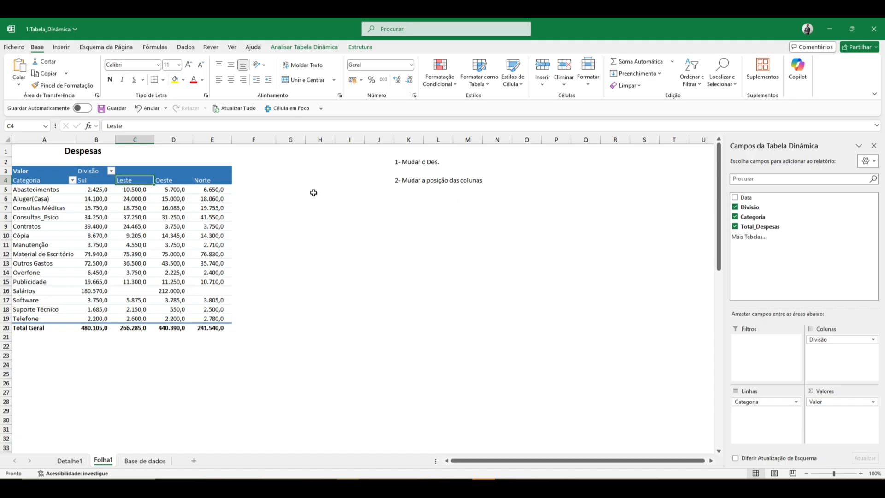
click(875, 145)
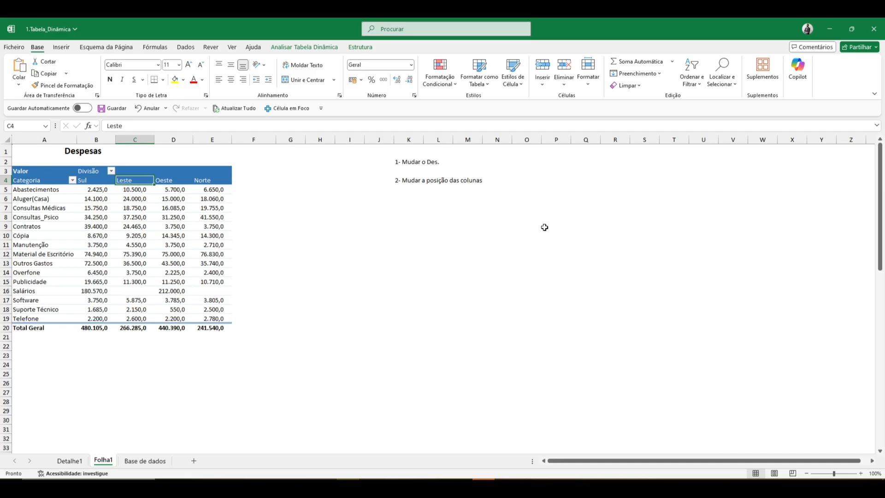
click(174, 254)
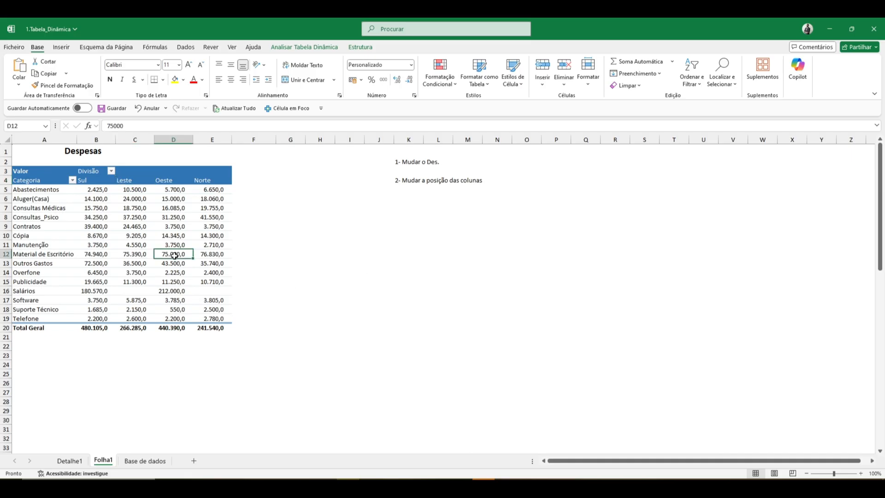
Show the pivot table's field list with the Oeste header in D4 selected, and hide it again.
click(346, 290)
click(175, 257)
click(175, 181)
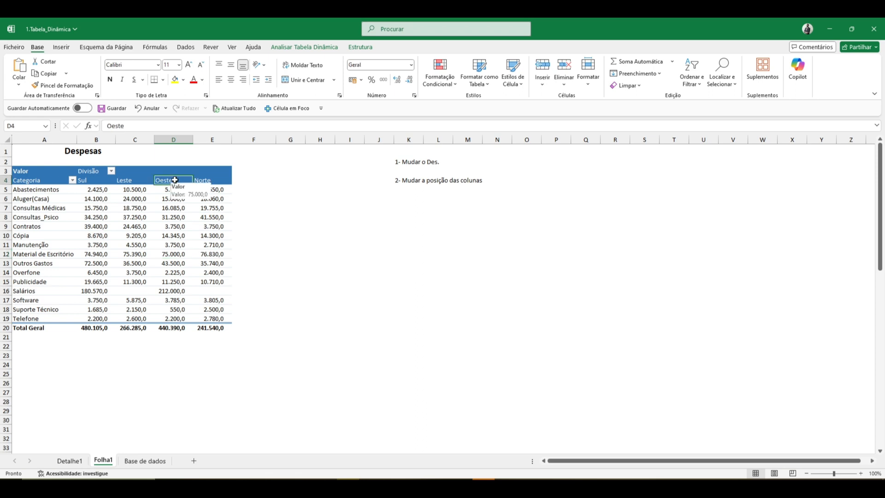
right_click(175, 181)
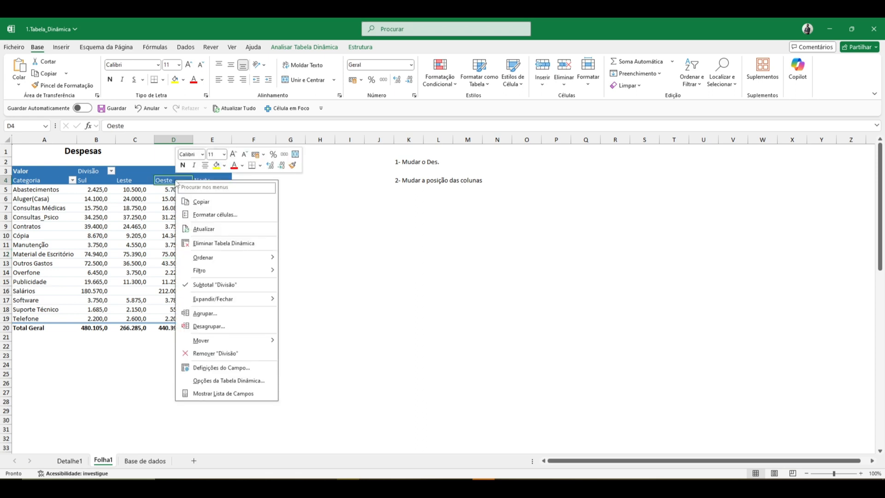
click(219, 395)
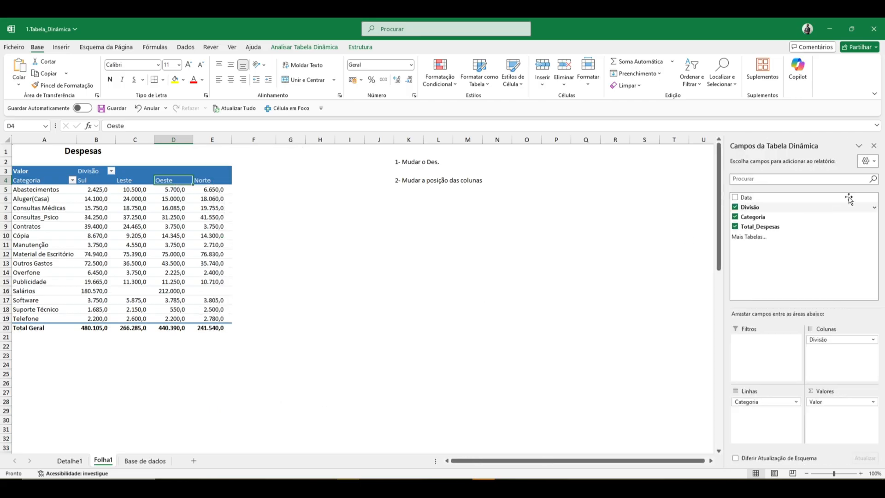
click(874, 146)
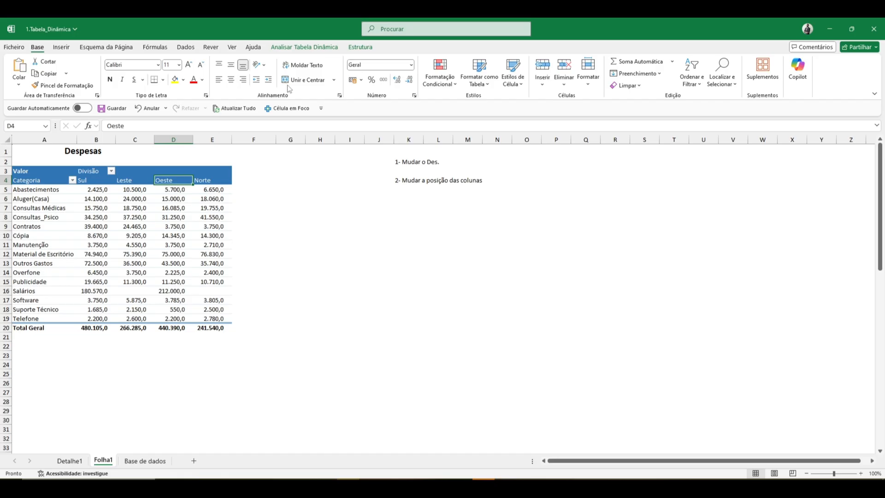
Display the pivot table's list of fields for the expenses table.
click(293, 48)
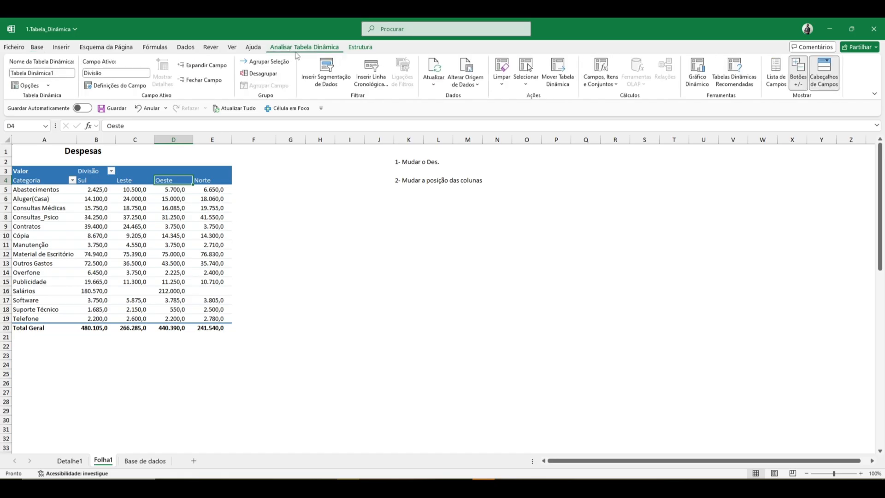
click(774, 82)
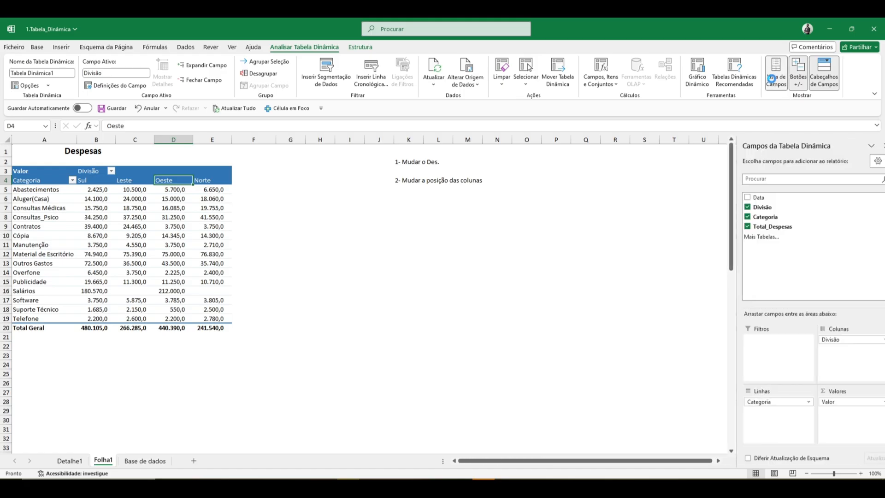